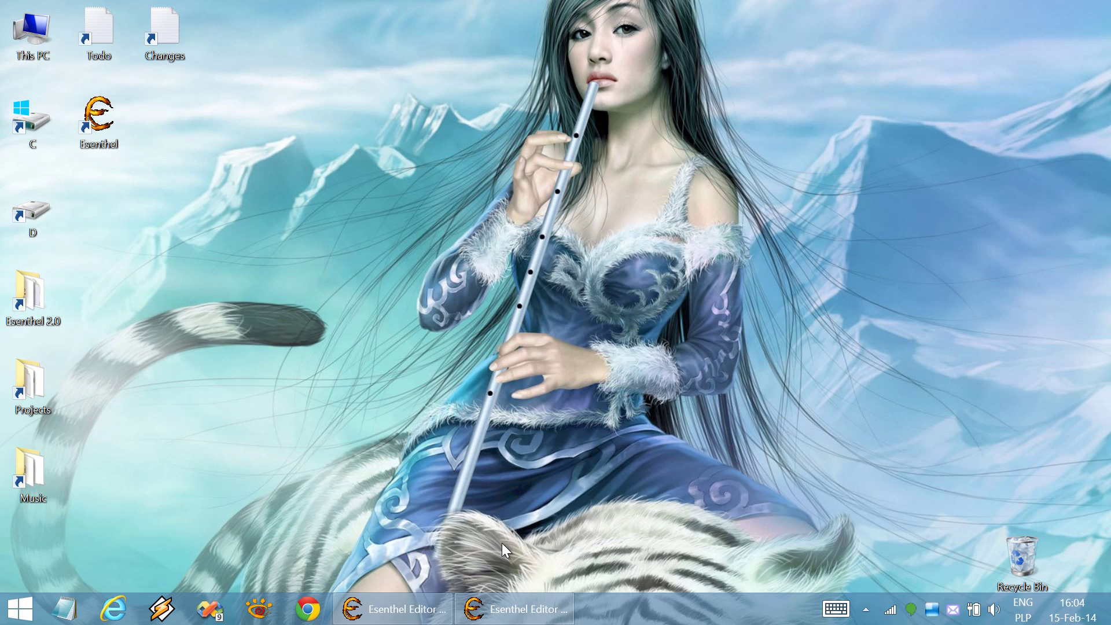
Restore both Esenthel Editor windows from the taskbar and position them side by side
{"action": "mouse_move", "coordinate": [429, 600]}
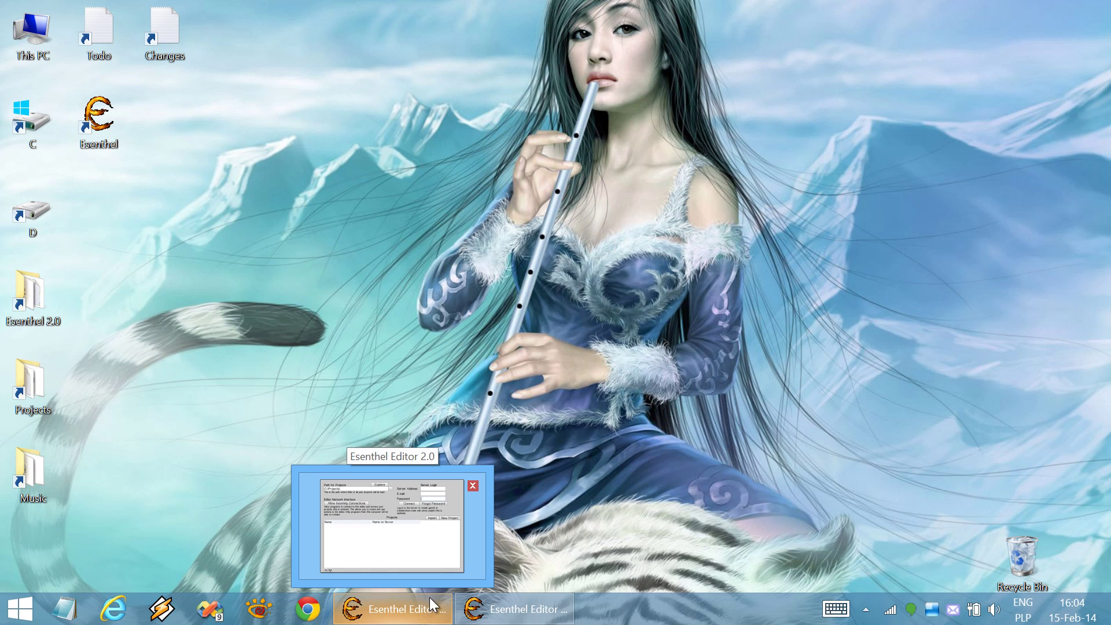
{"action": "left_click", "coordinate": [425, 611]}
{"action": "left_click", "coordinate": [500, 615]}
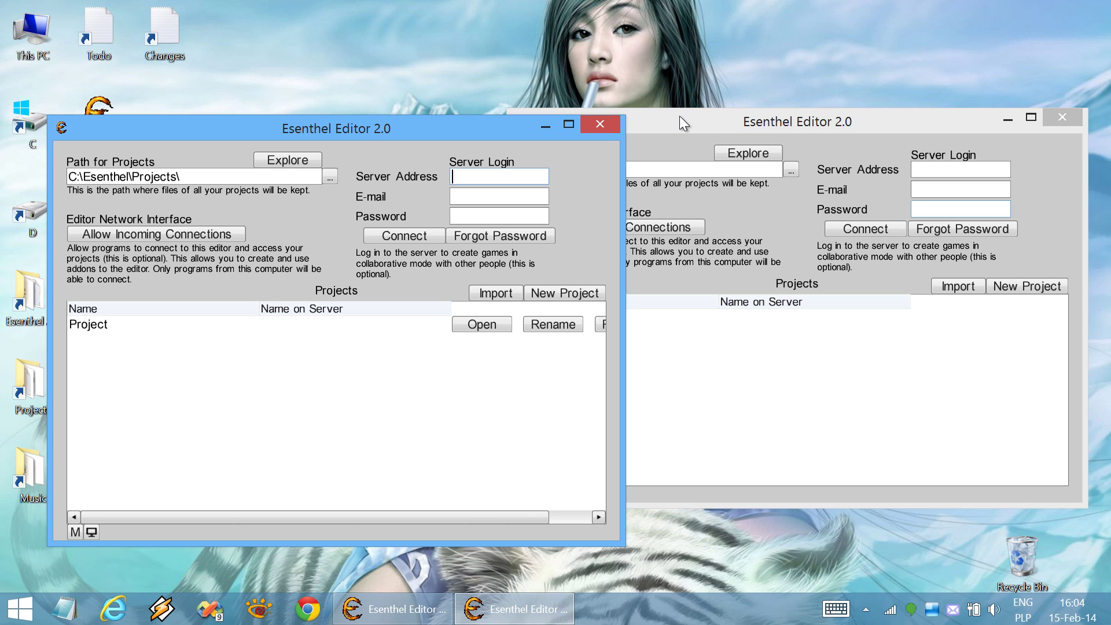
{"action": "left_click_drag", "start_coordinate": [679, 115], "coordinate": [695, 123]}
{"action": "left_click_drag", "start_coordinate": [437, 127], "coordinate": [401, 126]}
{"action": "left_click_drag", "start_coordinate": [716, 135], "coordinate": [725, 141]}
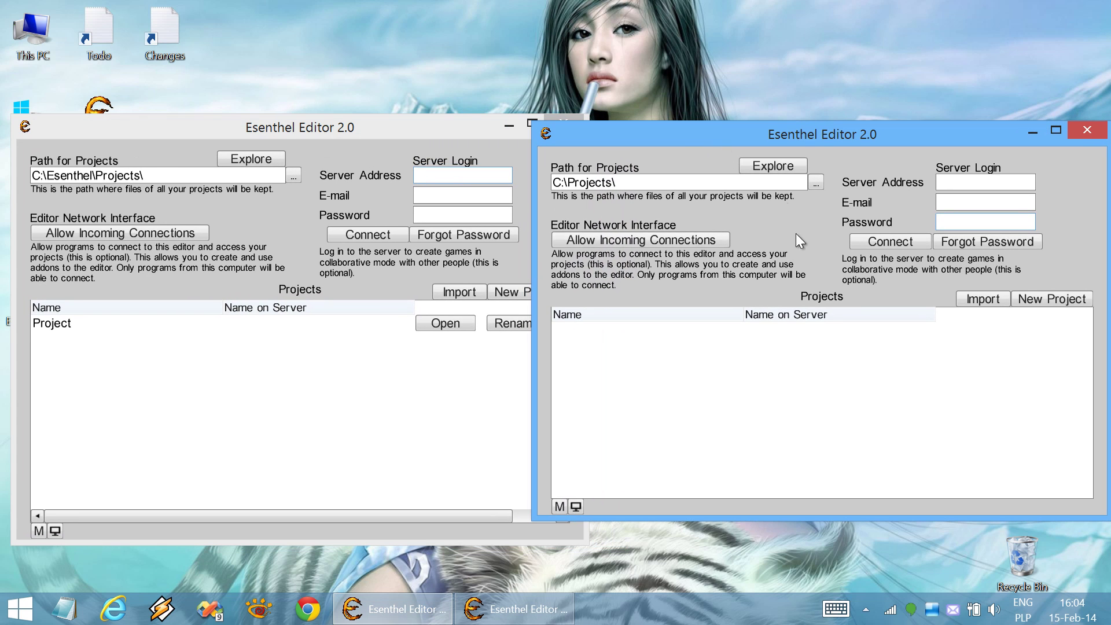
Select the existing Project in the editors' lists, then overlap the left editor onto the right one
{"action": "left_click", "coordinate": [282, 245]}
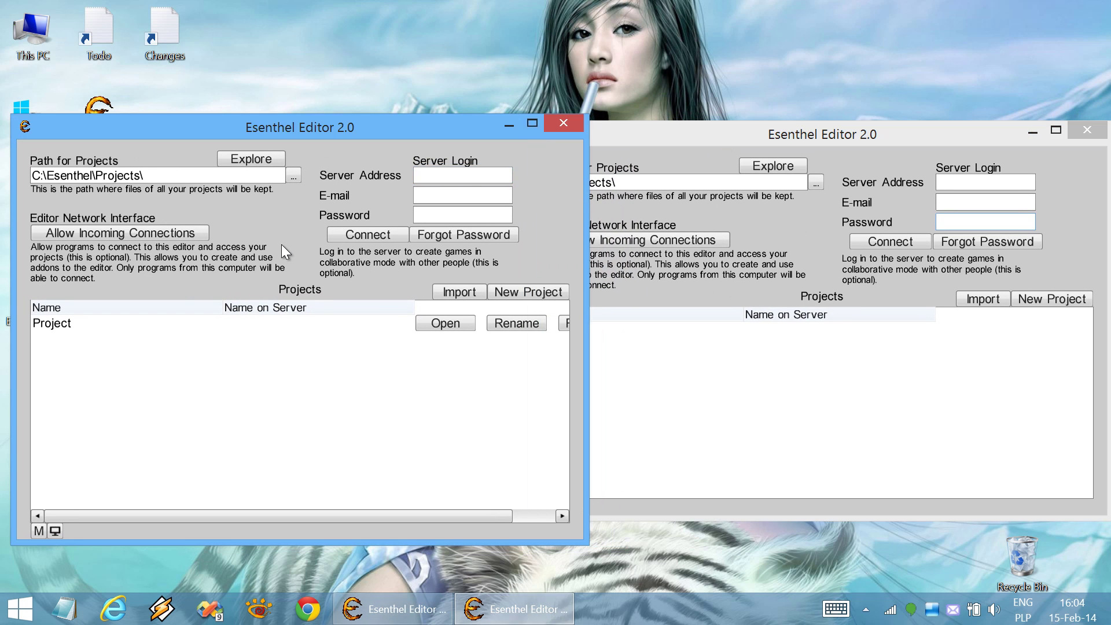
{"action": "left_click", "coordinate": [642, 275]}
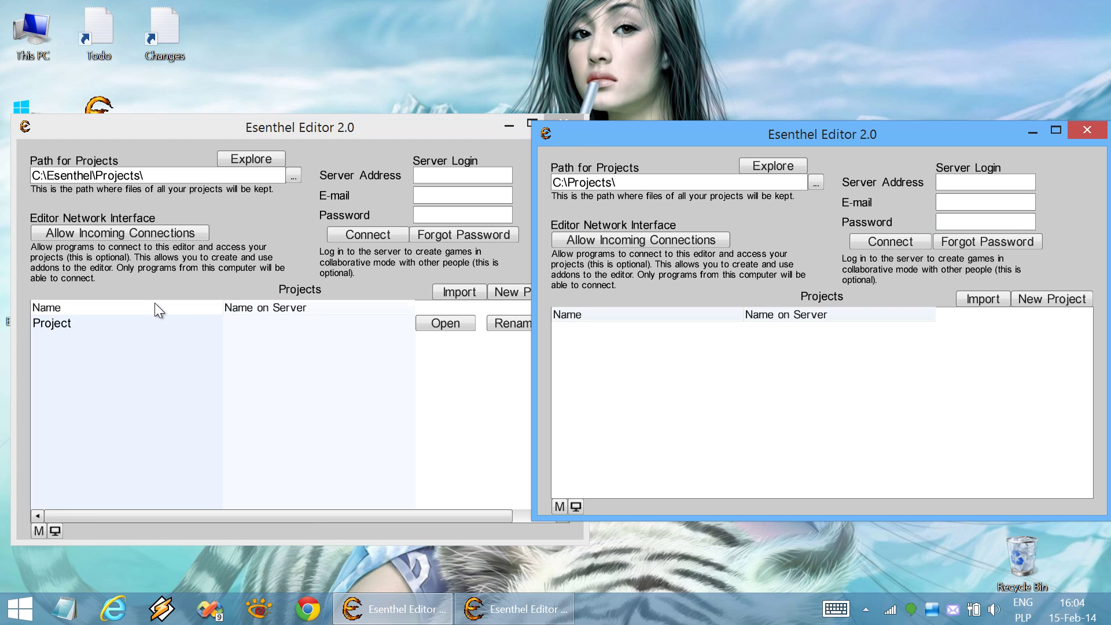
{"action": "left_click", "coordinate": [127, 324]}
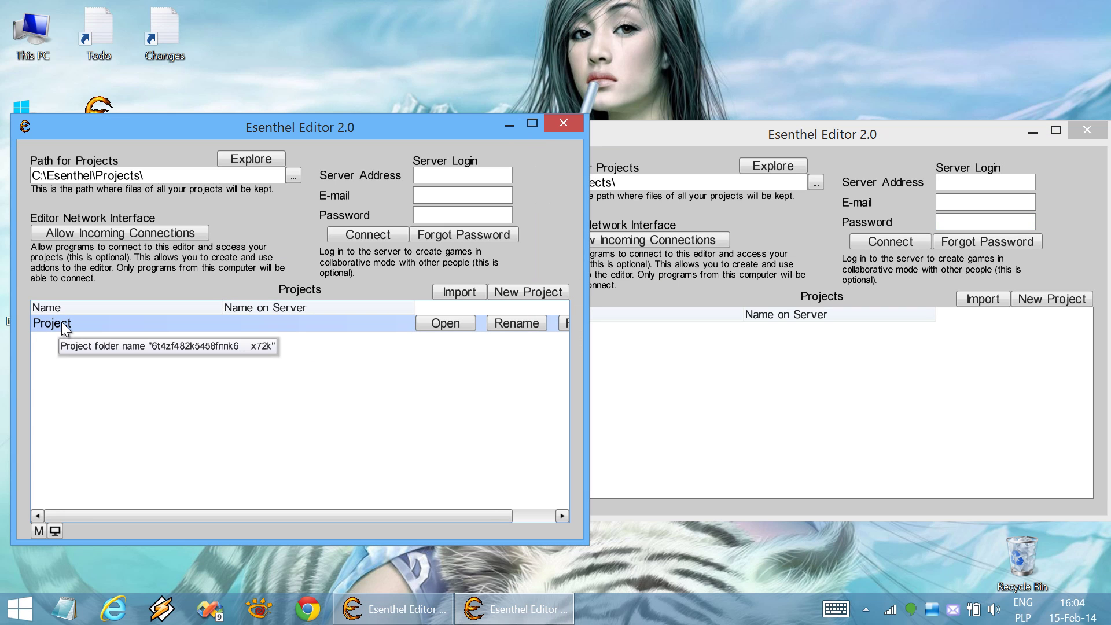
{"action": "left_click", "coordinate": [694, 409]}
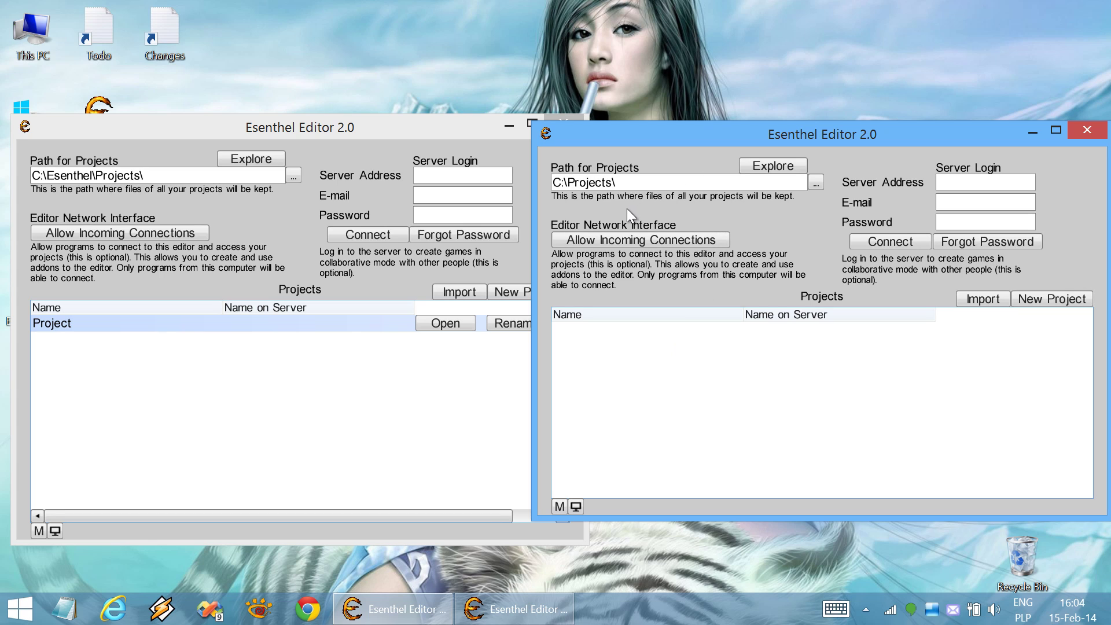
{"action": "left_click_drag", "start_coordinate": [194, 131], "coordinate": [275, 137]}
Launch Server.exe from the Esenthel 2.0 install folder on the desktop
{"action": "double_click", "coordinate": [25, 292]}
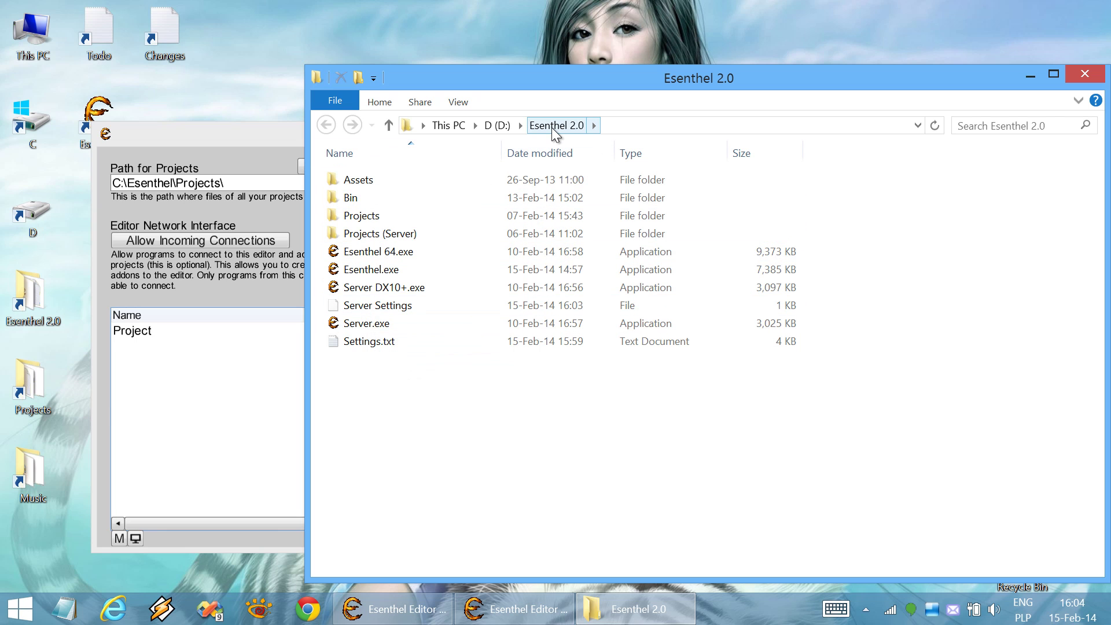
{"action": "double_click", "coordinate": [360, 327]}
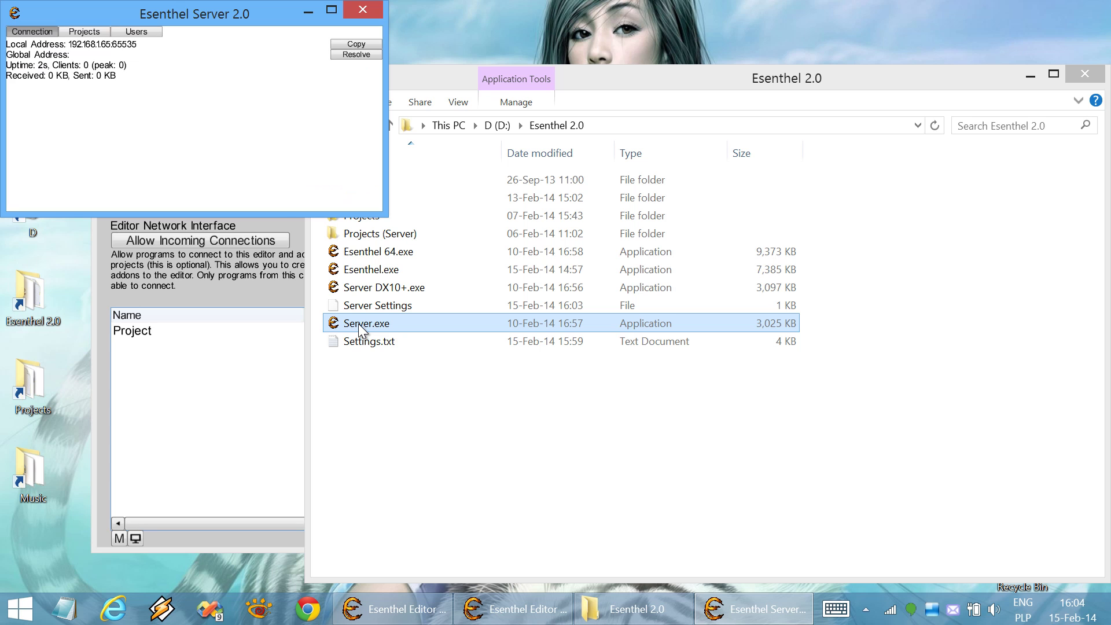
Close the install folder and reposition both editor windows lower on the screen
{"action": "key", "text": "alt+F4"}
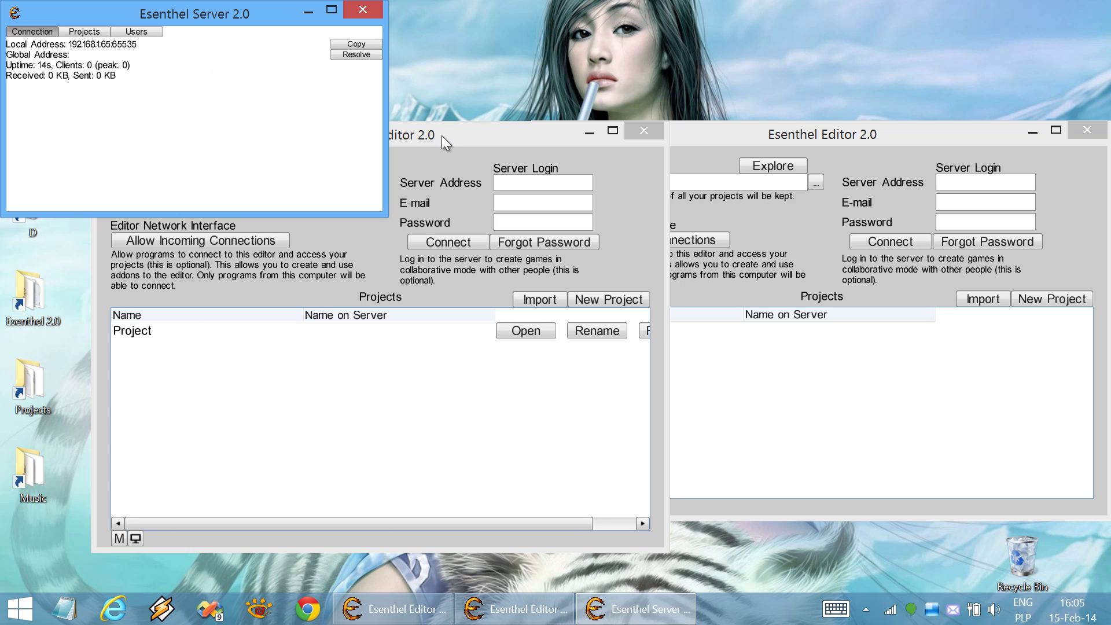
{"action": "left_click_drag", "start_coordinate": [442, 136], "coordinate": [395, 161]}
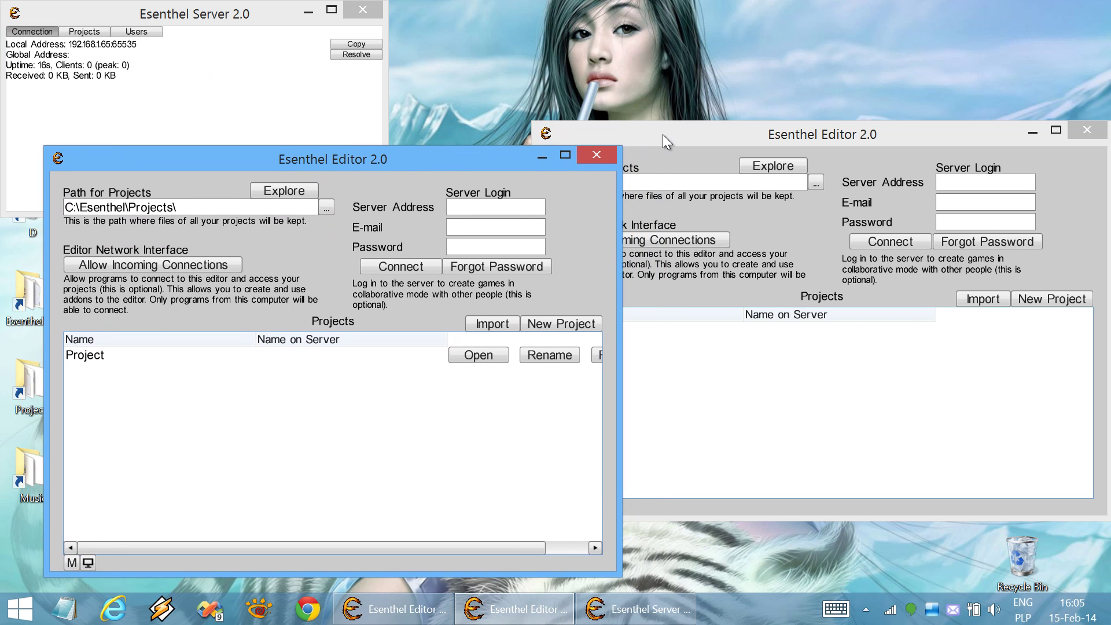
{"action": "left_click_drag", "start_coordinate": [662, 134], "coordinate": [662, 158]}
{"action": "left_click_drag", "start_coordinate": [481, 161], "coordinate": [397, 157]}
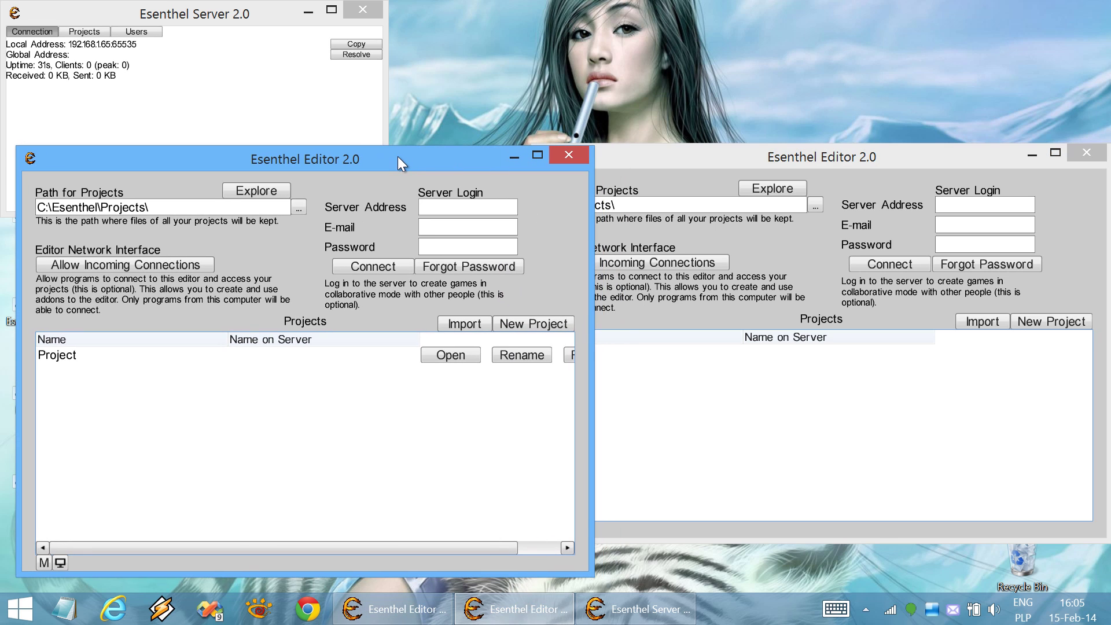
Copy the server address 192.168.1.65:65535 into both editors' Server Address fields
{"action": "left_click", "coordinate": [293, 90]}
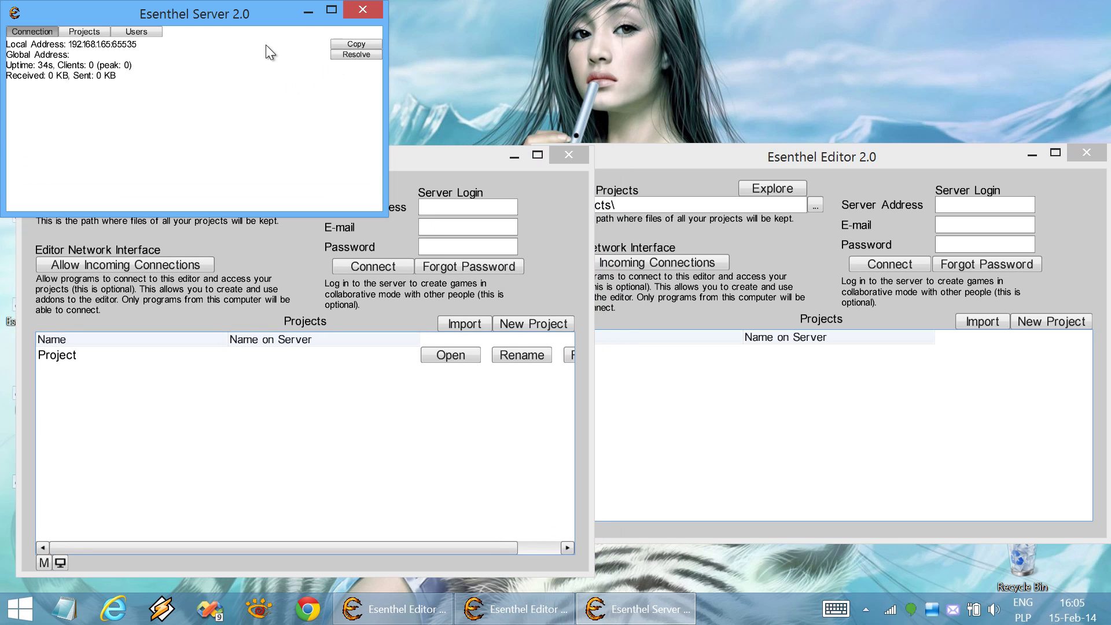
{"action": "left_click", "coordinate": [355, 45]}
{"action": "left_click", "coordinate": [442, 211]}
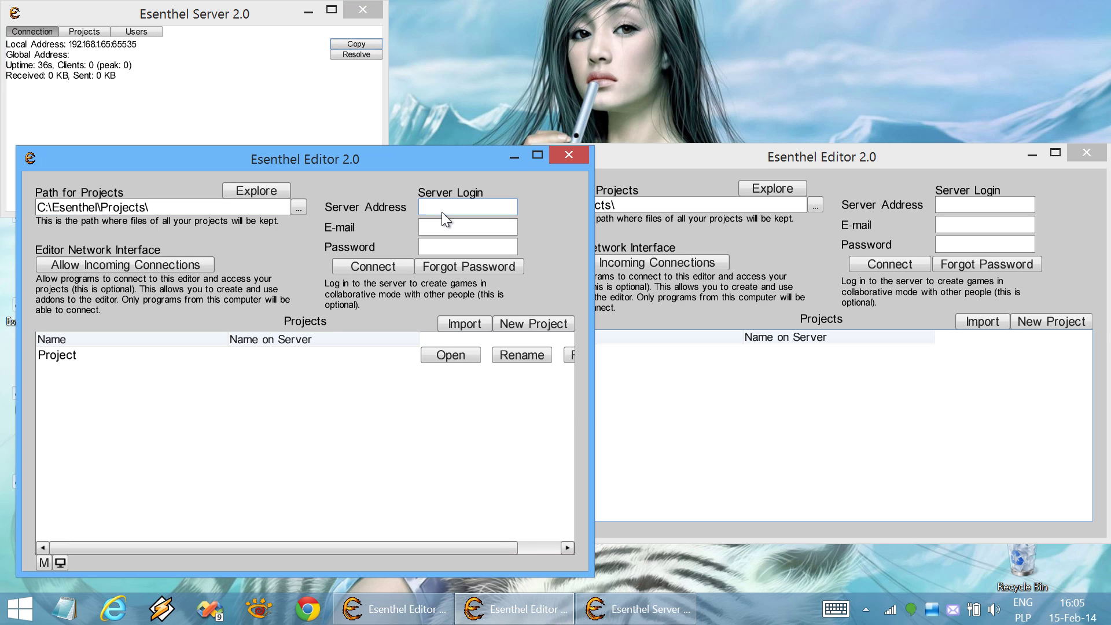
{"action": "key", "text": "ctrl+v"}
{"action": "left_click", "coordinate": [992, 206]}
{"action": "key", "text": "ctrl+v"}
Enter a login e-mail and password in the left editor and attempt to connect
{"action": "left_click", "coordinate": [462, 227]}
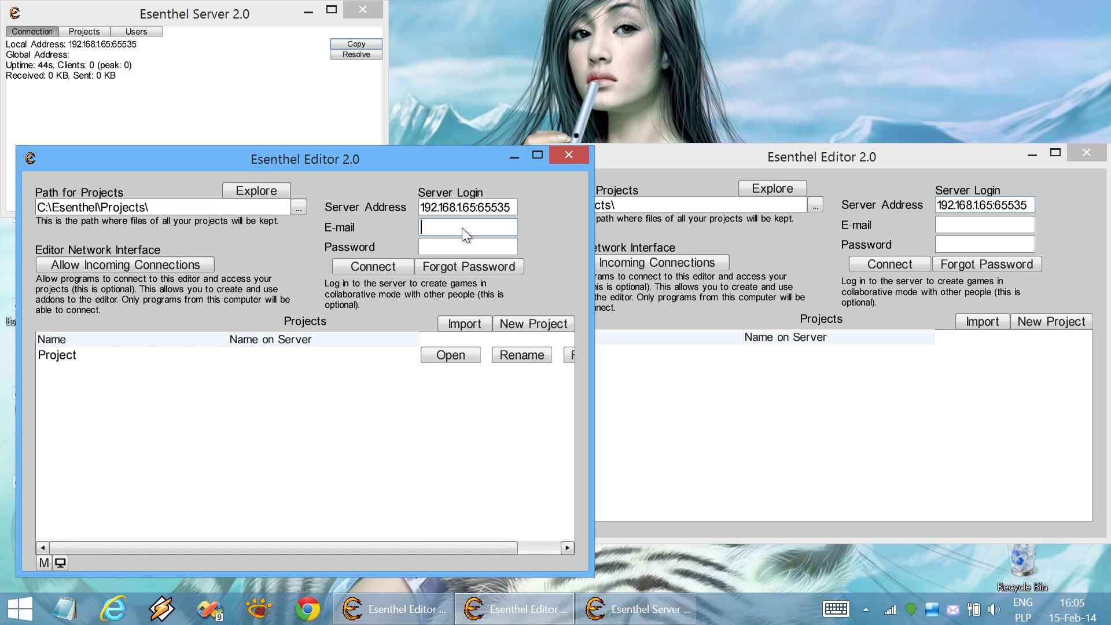
{"action": "type", "text": "a@a.a"}
{"action": "key", "text": "Tab"}
{"action": "type", "text": "aaa"}
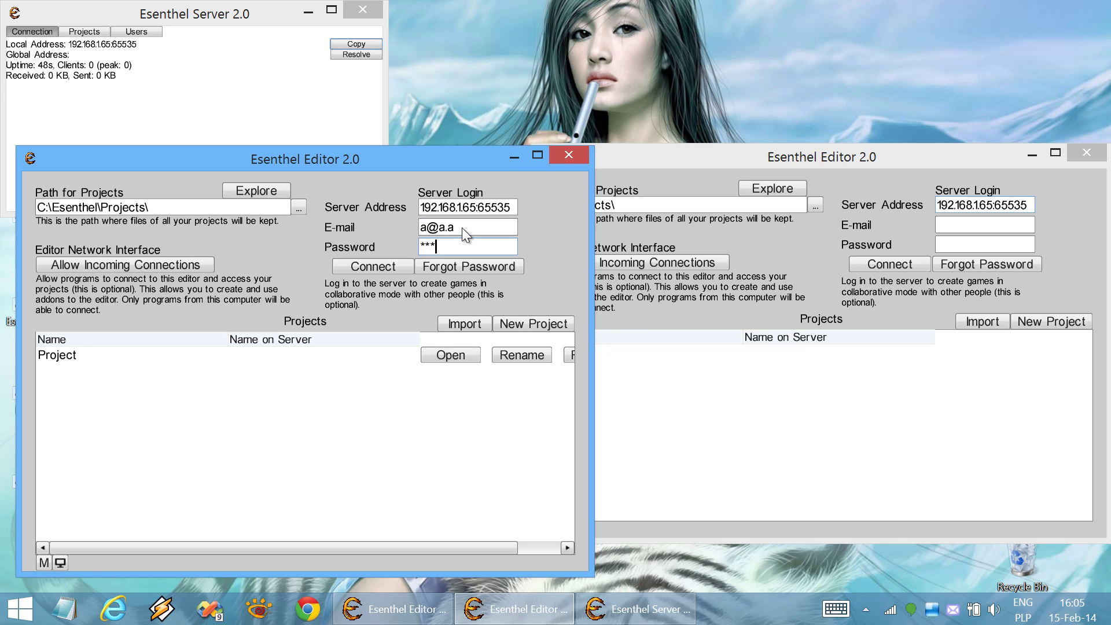
{"action": "left_click", "coordinate": [356, 266]}
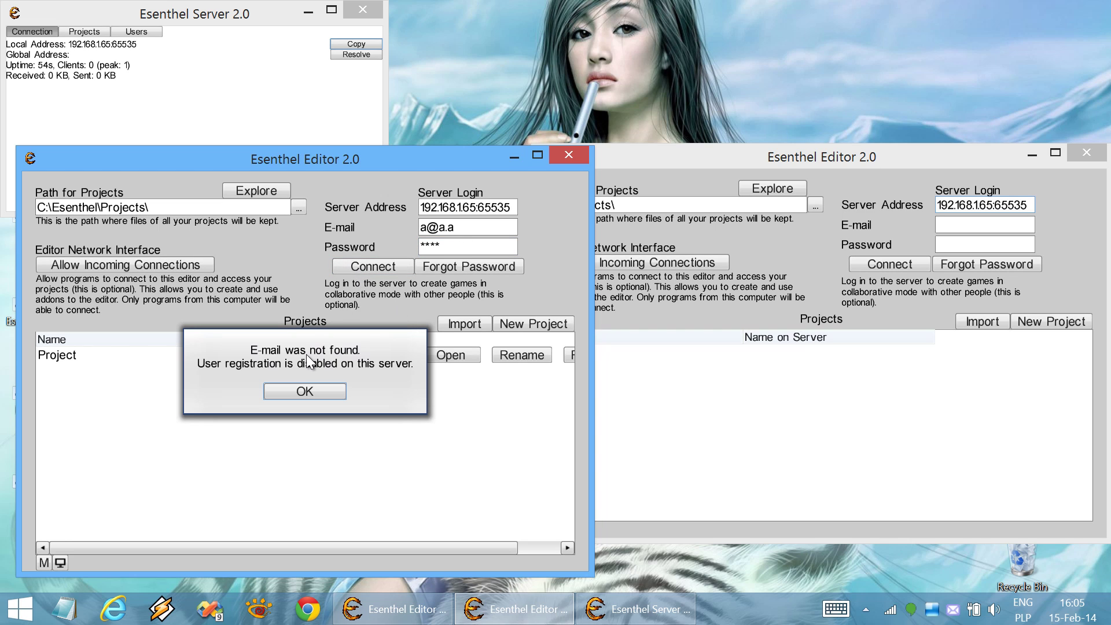
Enable Allow User Registration on the server, then register the left editor's account under the user's name
{"action": "left_click", "coordinate": [144, 30]}
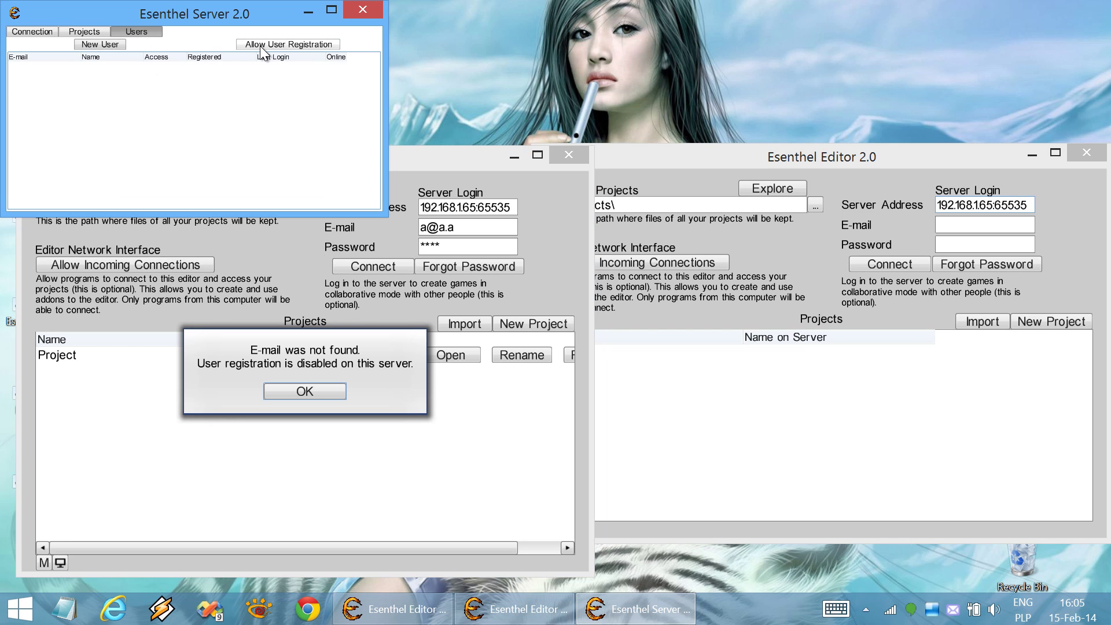
{"action": "left_click", "coordinate": [283, 47]}
{"action": "left_click", "coordinate": [325, 389]}
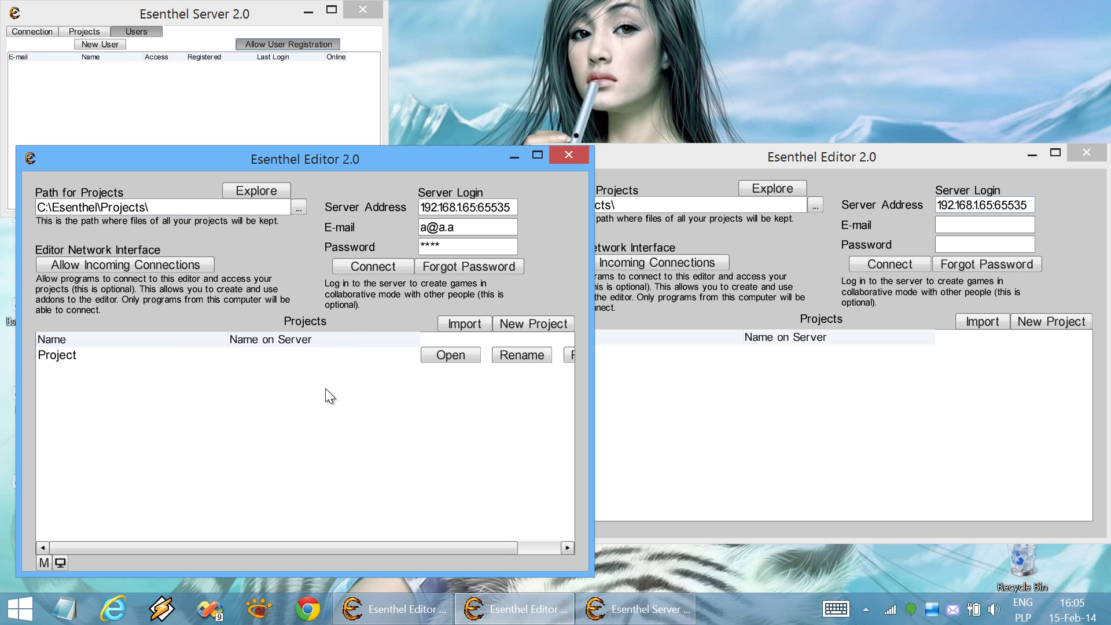
{"action": "left_click", "coordinate": [370, 266]}
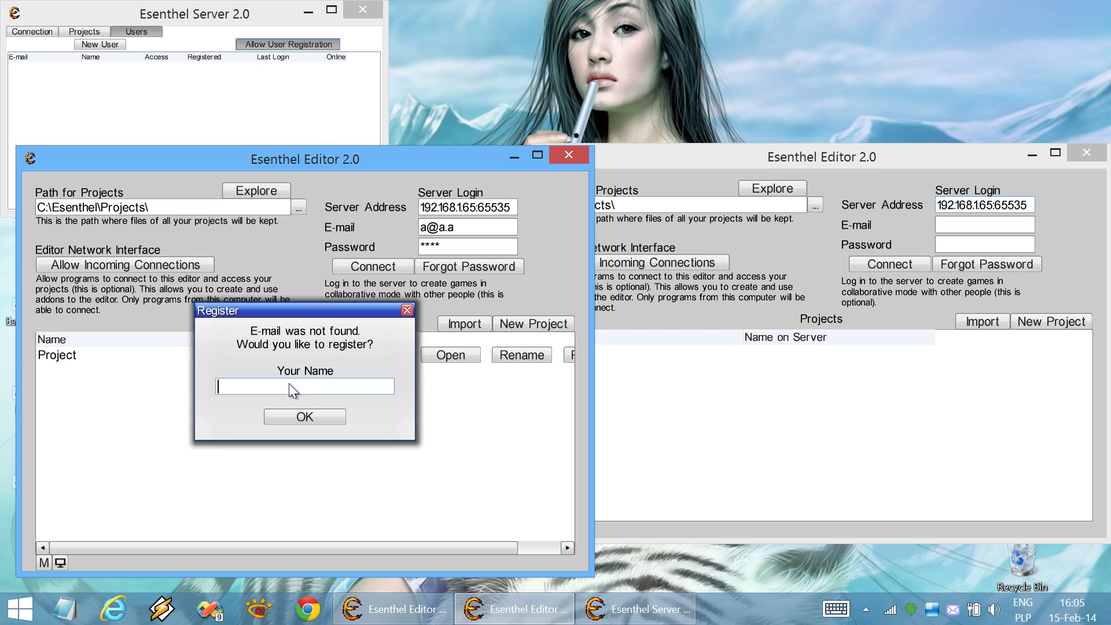
{"action": "type", "text": "Greg"}
{"action": "left_click", "coordinate": [316, 415]}
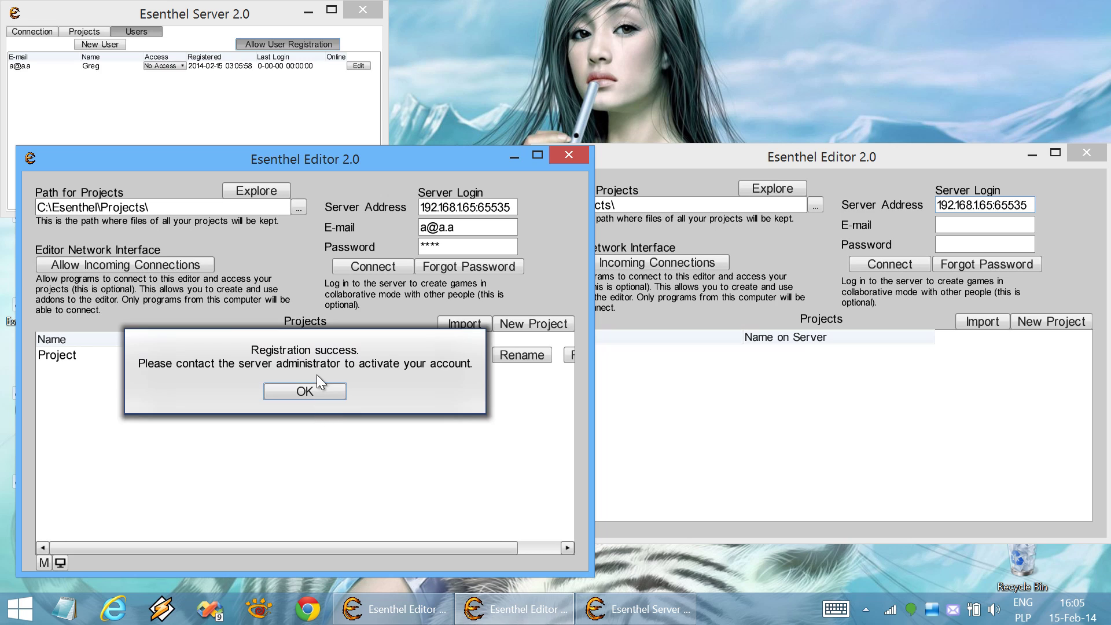
Select the new user on the server, dismiss the registration message, and retry logging in
{"action": "left_click", "coordinate": [68, 70]}
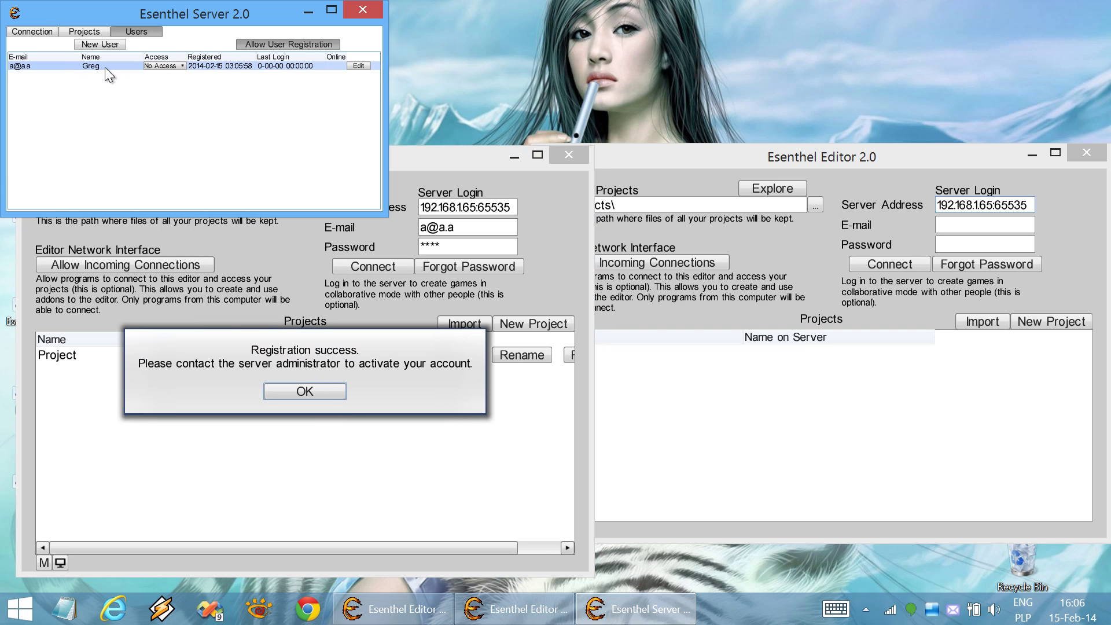
{"action": "left_click", "coordinate": [295, 385]}
{"action": "left_click", "coordinate": [297, 387]}
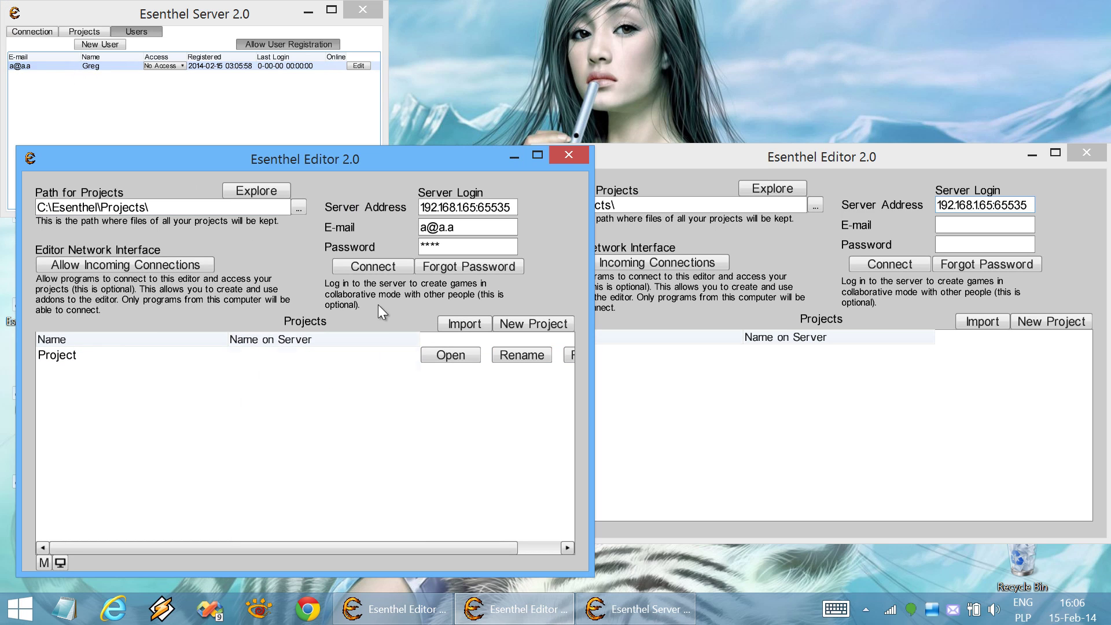
{"action": "left_click", "coordinate": [383, 269]}
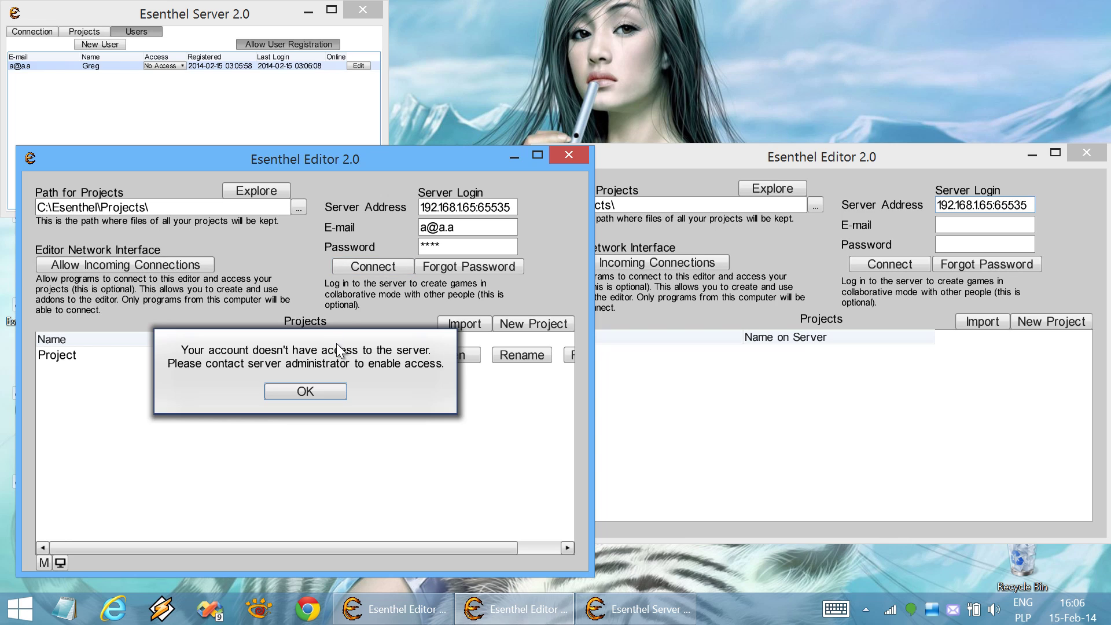
Give the new user Normal access on the server and log the left editor in
{"action": "left_click", "coordinate": [163, 66]}
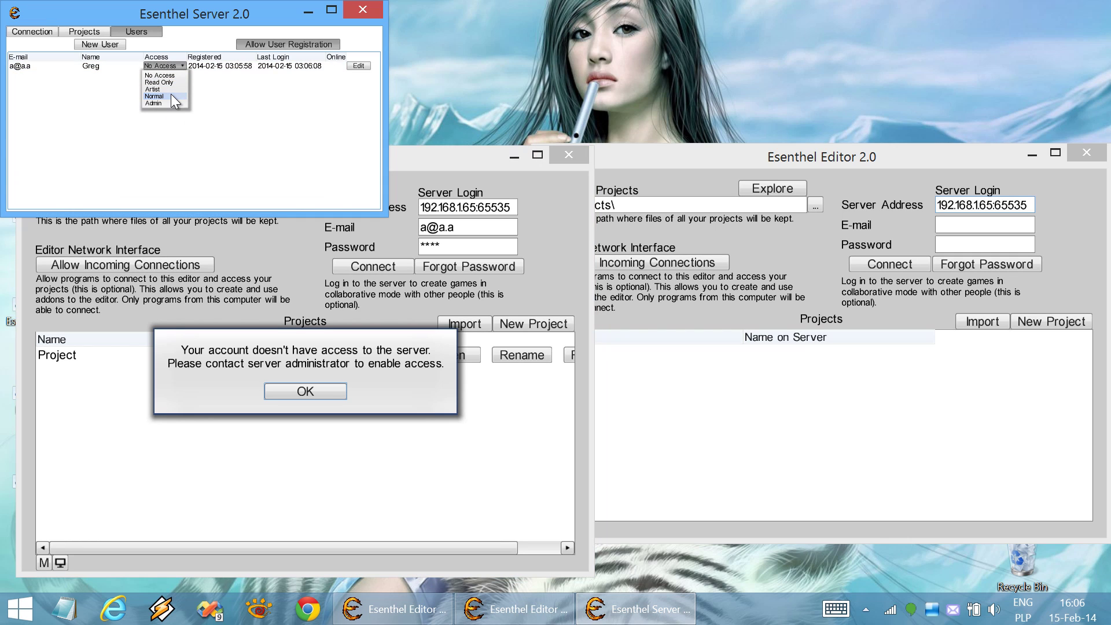
{"action": "left_click", "coordinate": [339, 367]}
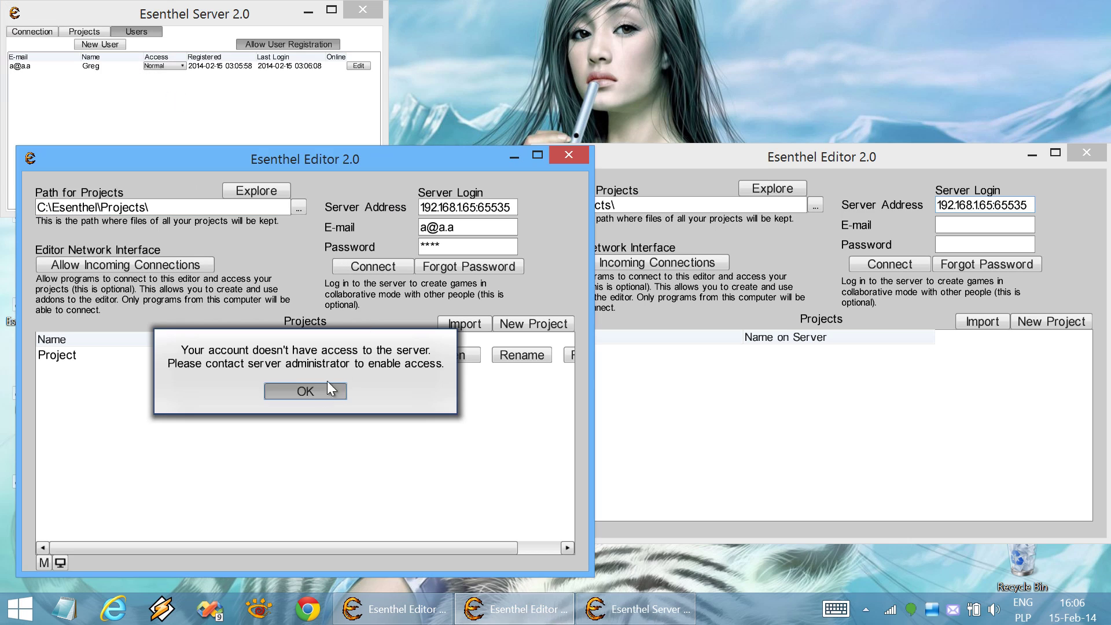
{"action": "left_click", "coordinate": [305, 391]}
{"action": "left_click", "coordinate": [384, 266]}
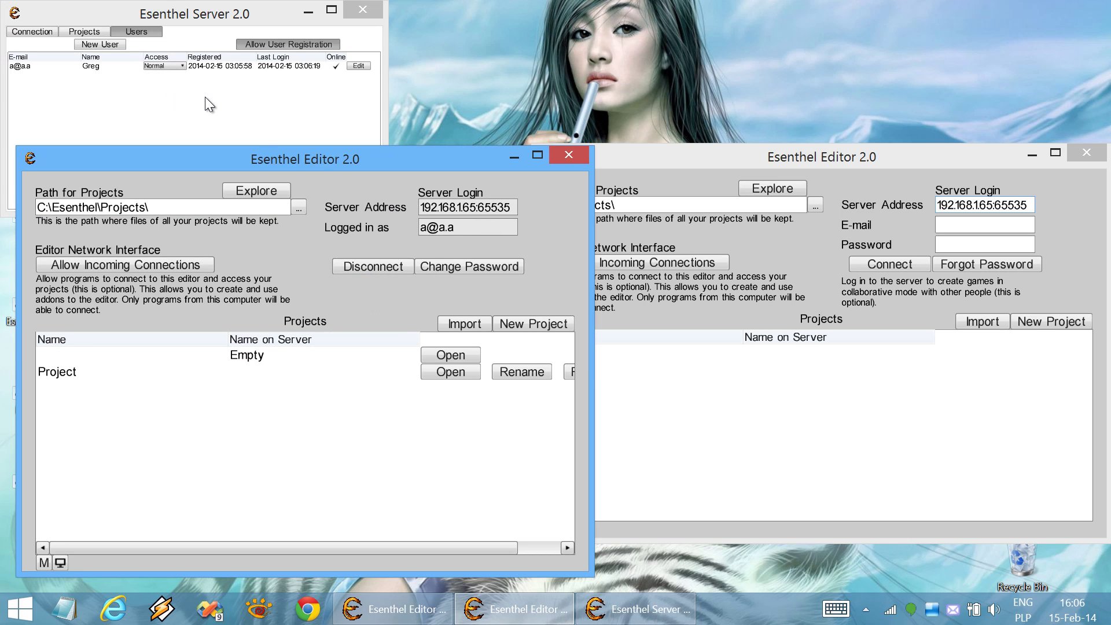
Enter a second login e-mail and password in the right editor and register that account under the user's name
{"action": "left_click", "coordinate": [992, 230]}
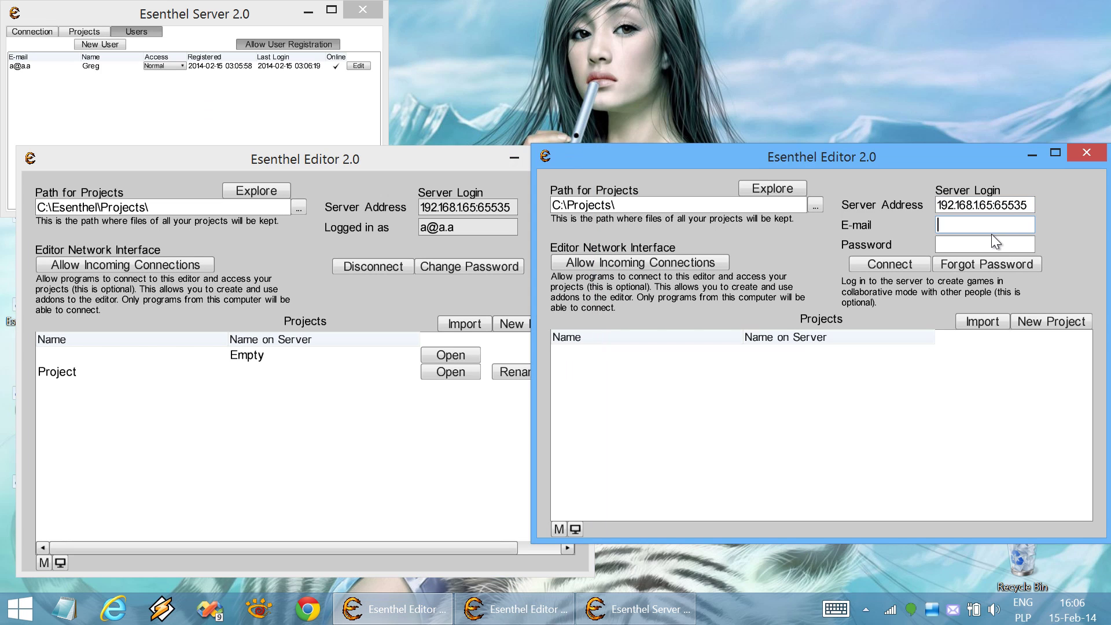
{"action": "type", "text": "b@b.b"}
{"action": "key", "text": "Tab"}
{"action": "type", "text": "****"}
{"action": "key", "text": "Return"}
{"action": "type", "text": "also greg"}
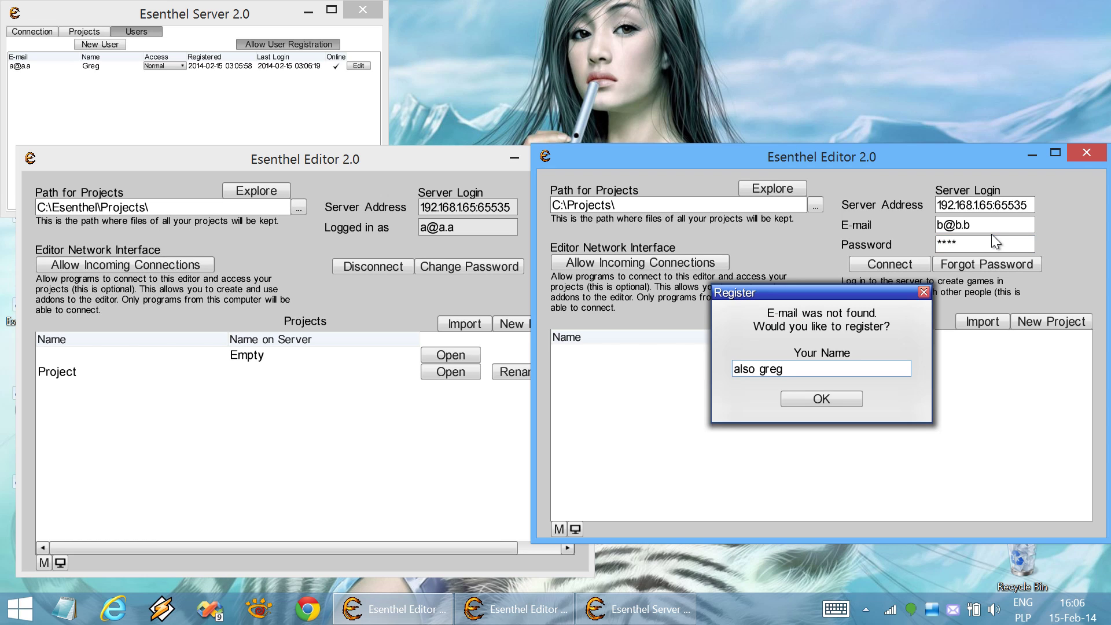
{"action": "key", "text": "BackSpace"}
{"action": "key", "text": "BackSpace"}
{"action": "key", "text": "BackSpace"}
{"action": "key", "text": "BackSpace"}
{"action": "type", "text": "Greg"}
{"action": "left_click", "coordinate": [849, 398]}
{"action": "left_click", "coordinate": [846, 376]}
Give the second user Normal access on the server and log the right editor in
{"action": "left_click", "coordinate": [195, 105]}
{"action": "left_click", "coordinate": [171, 74]}
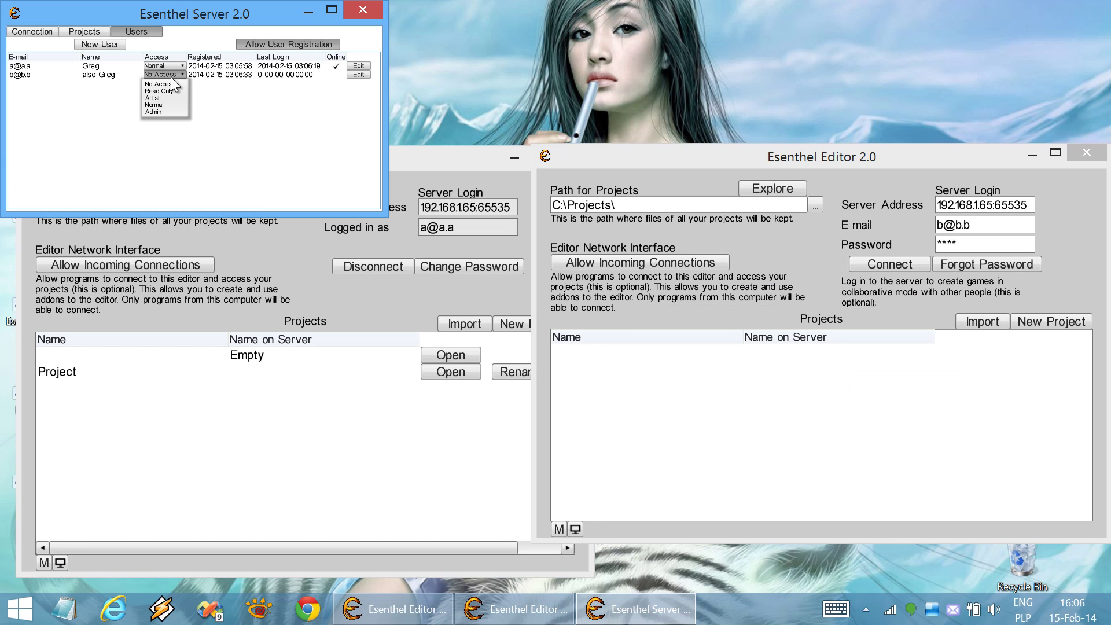
{"action": "left_click", "coordinate": [176, 105]}
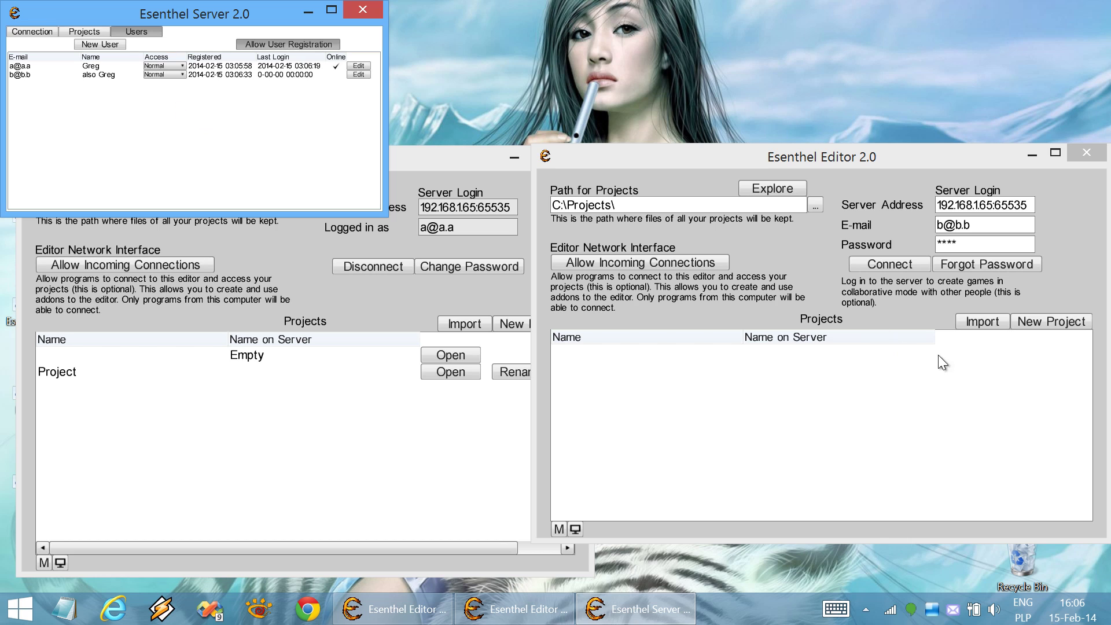
{"action": "left_click", "coordinate": [903, 263]}
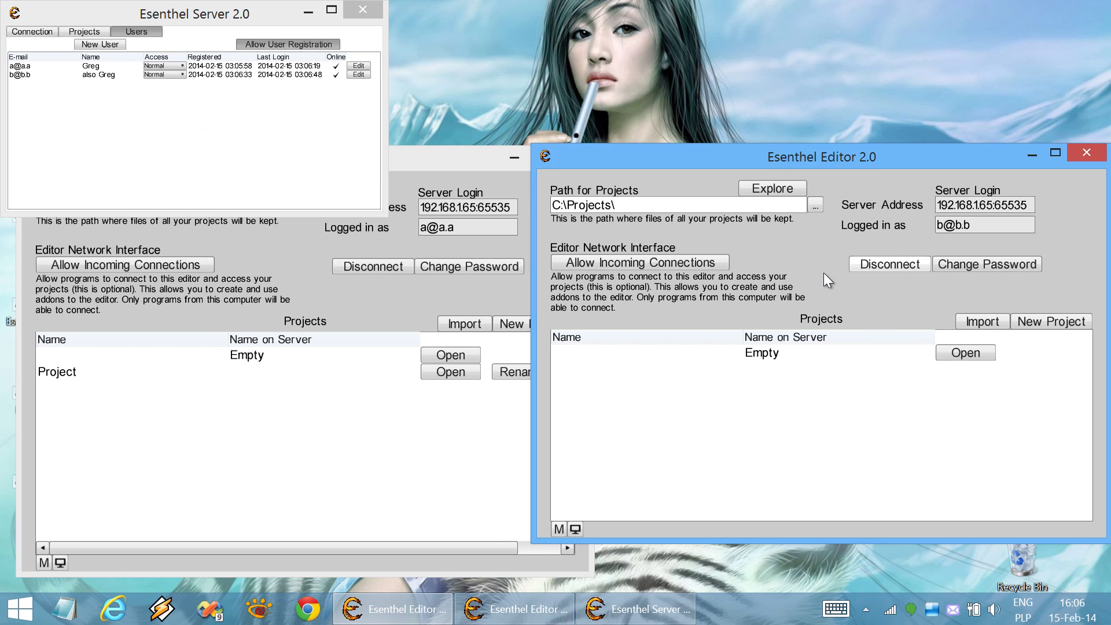
{"action": "left_click", "coordinate": [347, 408]}
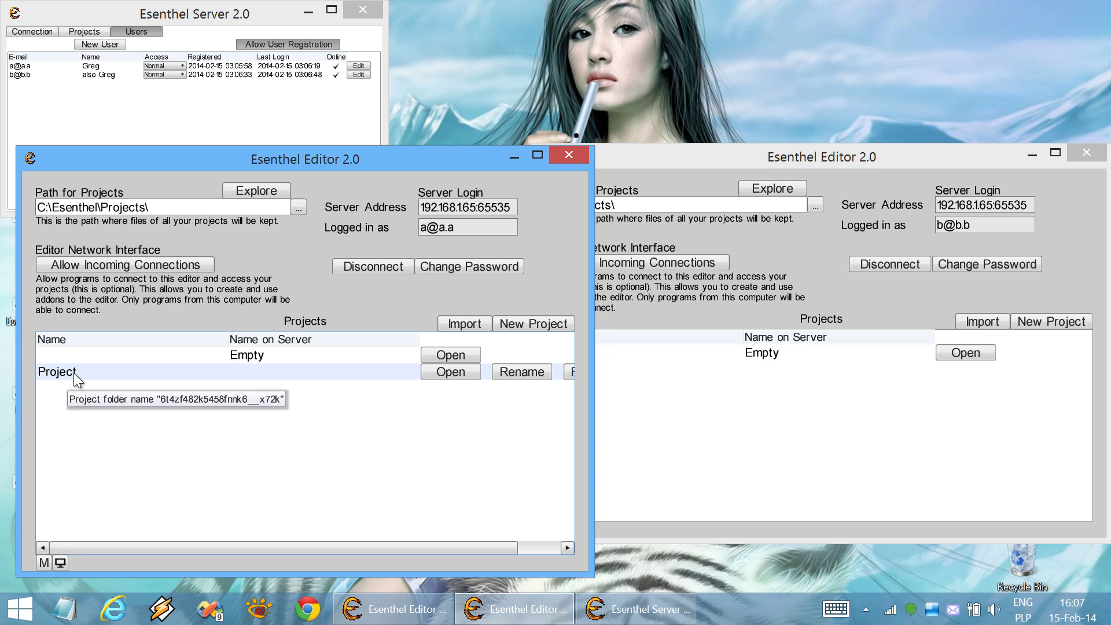
Open the local Project in the left editor so the server receives its 9,855 KB upload
{"action": "left_click", "coordinate": [24, 32]}
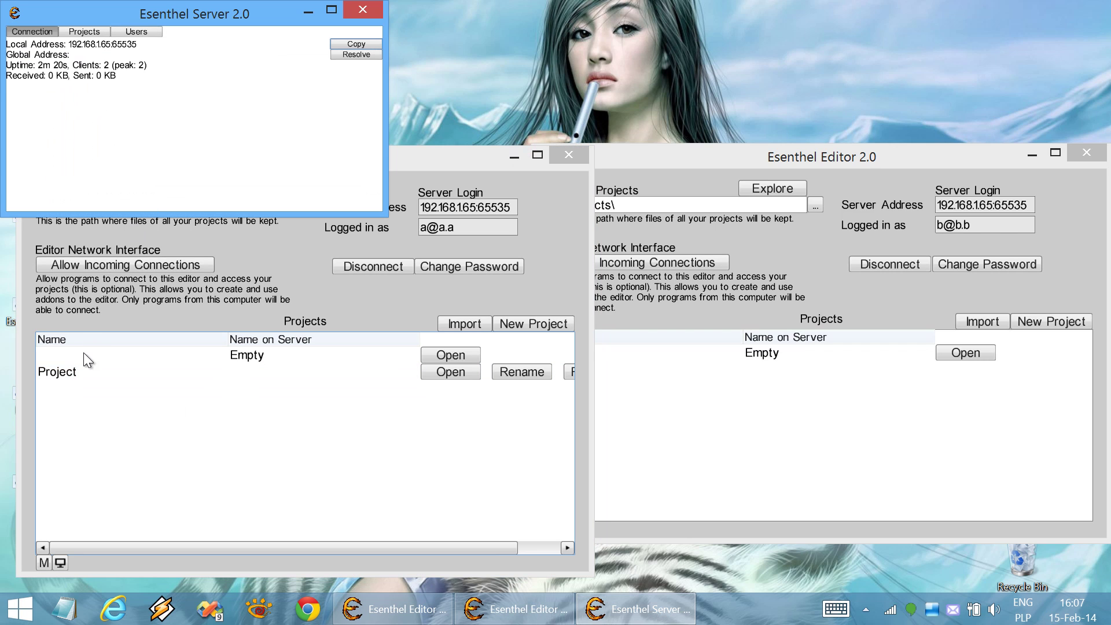
{"action": "left_click", "coordinate": [61, 373]}
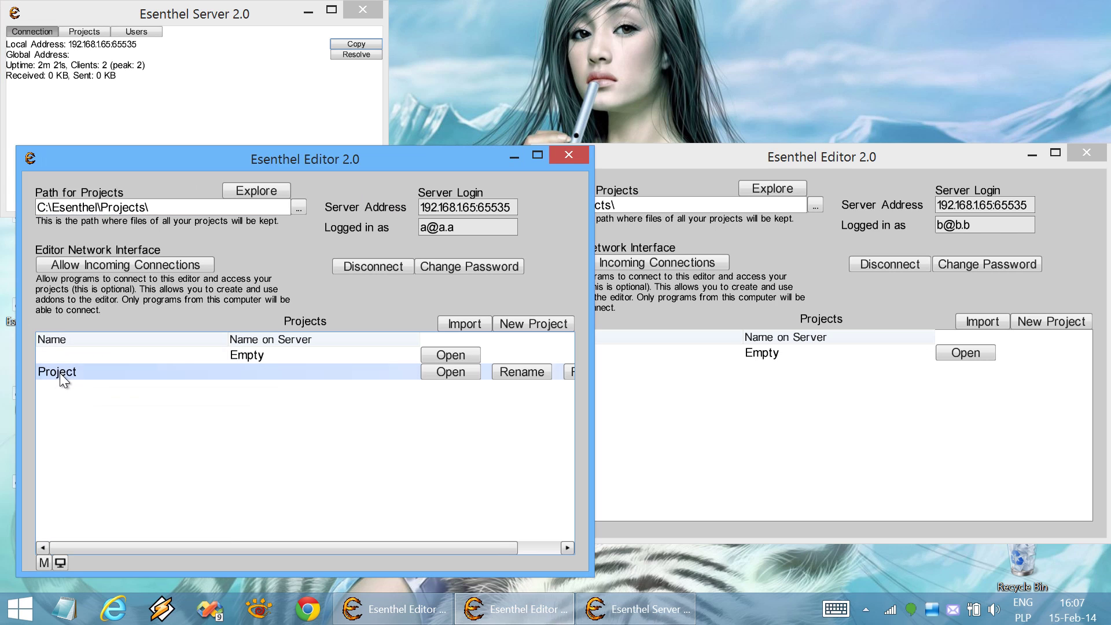
{"action": "left_click", "coordinate": [453, 370]}
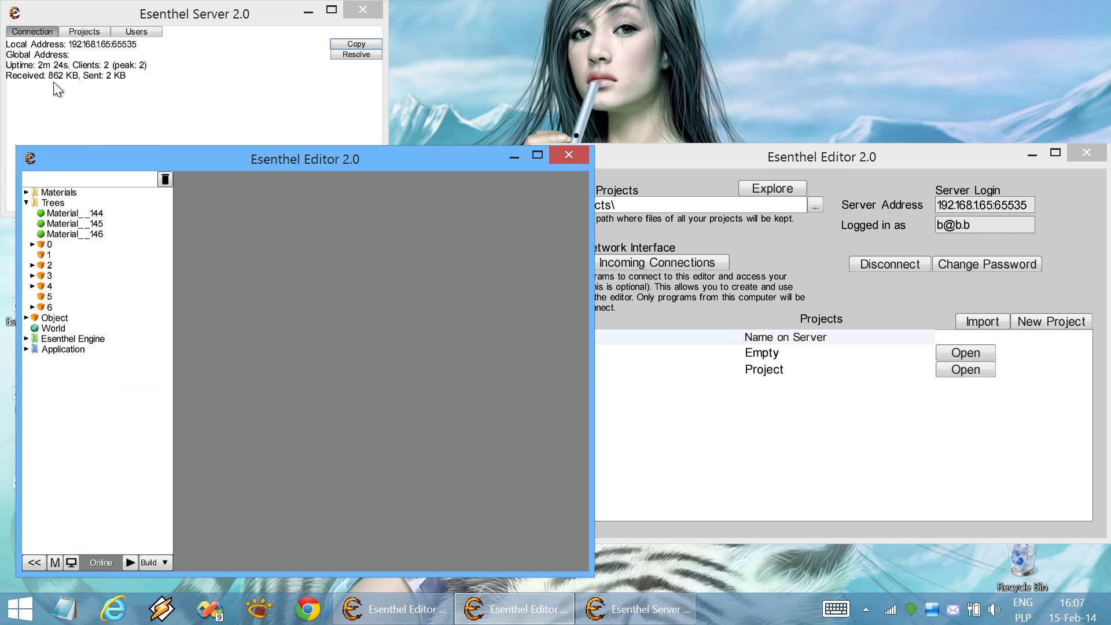
{"action": "left_click", "coordinate": [55, 78]}
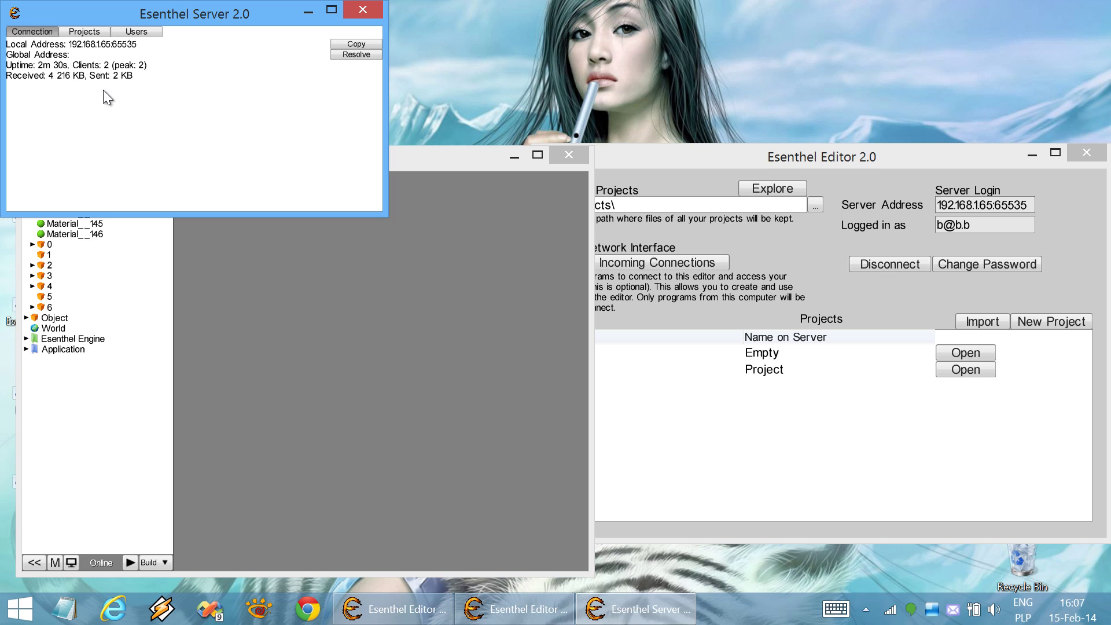
{"action": "left_click", "coordinate": [401, 161]}
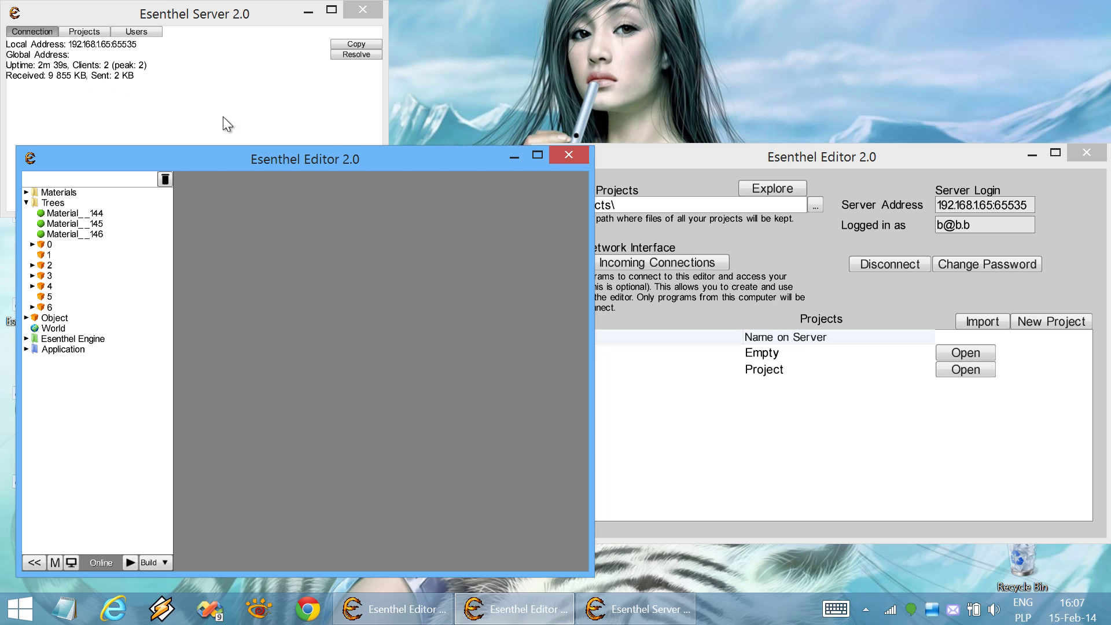
{"action": "left_click", "coordinate": [665, 157]}
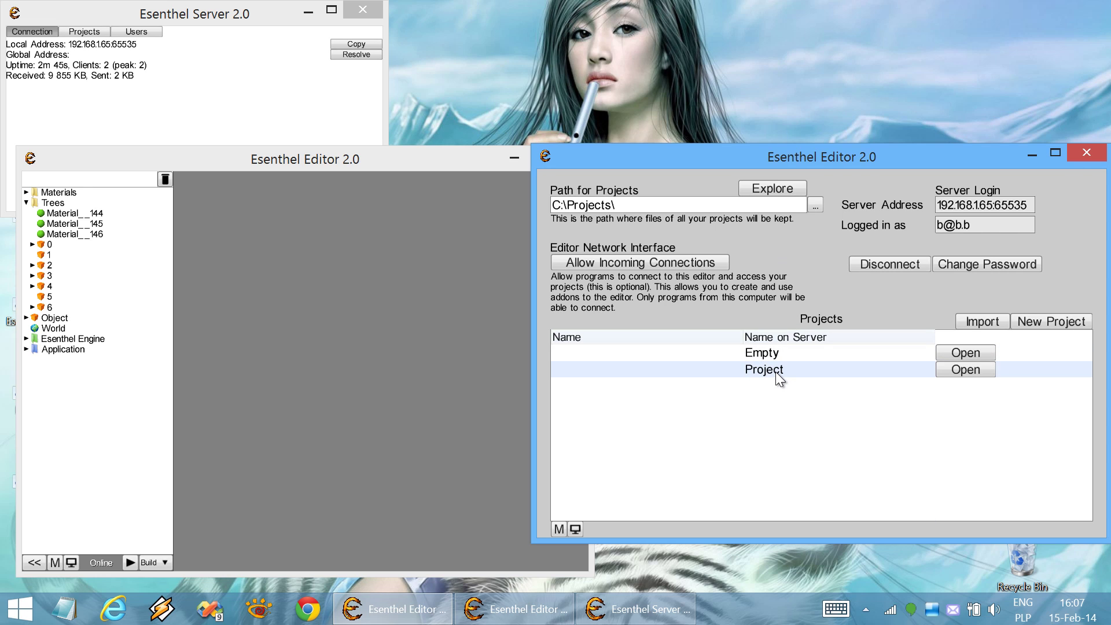
Open the server's Project in the right editor and check the data the server sent
{"action": "left_click", "coordinate": [739, 372]}
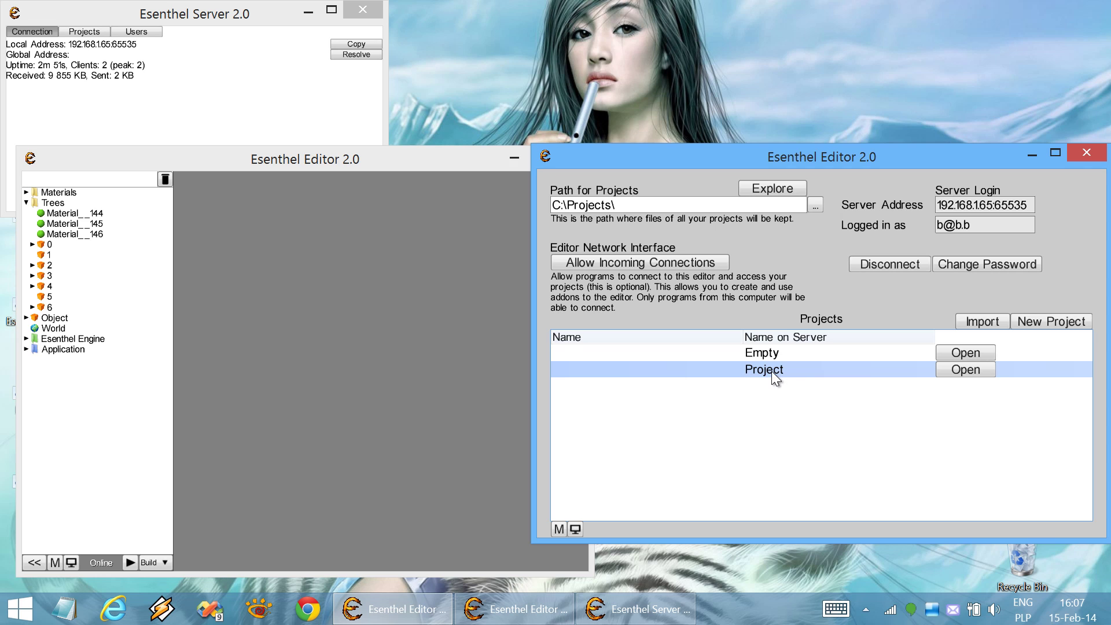
{"action": "double_click", "coordinate": [758, 370]}
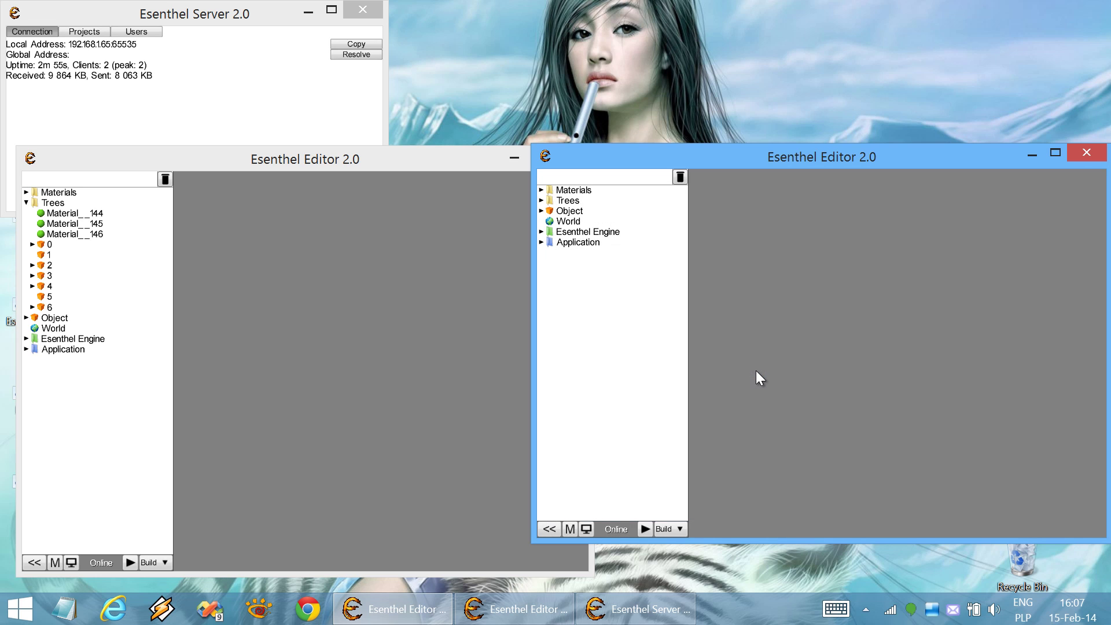
{"action": "left_click", "coordinate": [119, 76]}
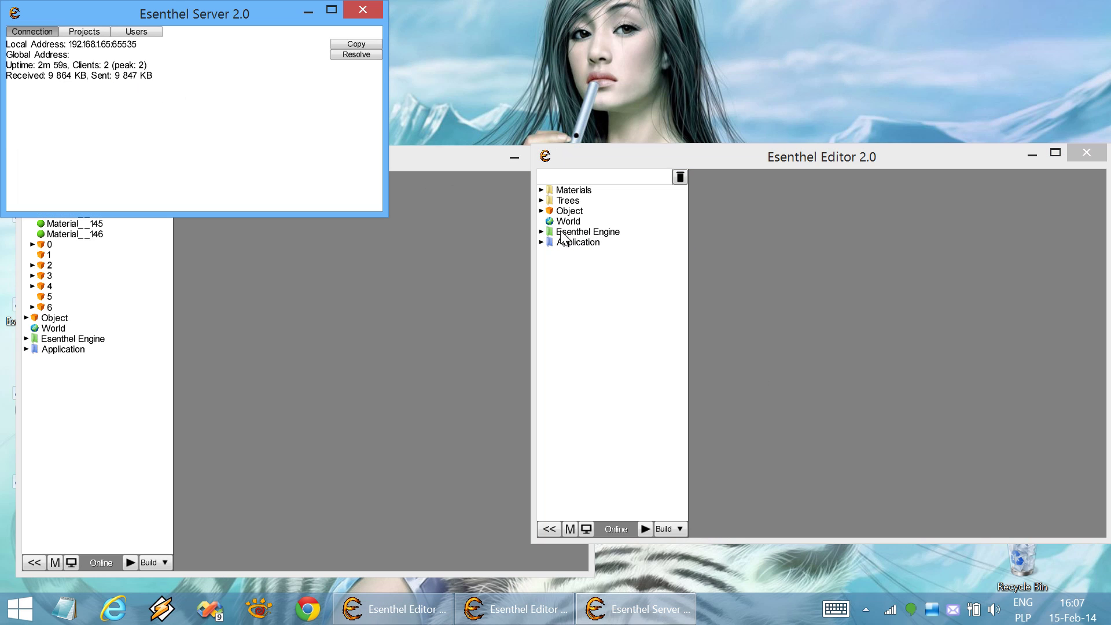
Switch between both editors and the server window to compare their element trees
{"action": "left_click", "coordinate": [668, 282]}
{"action": "left_click", "coordinate": [486, 238]}
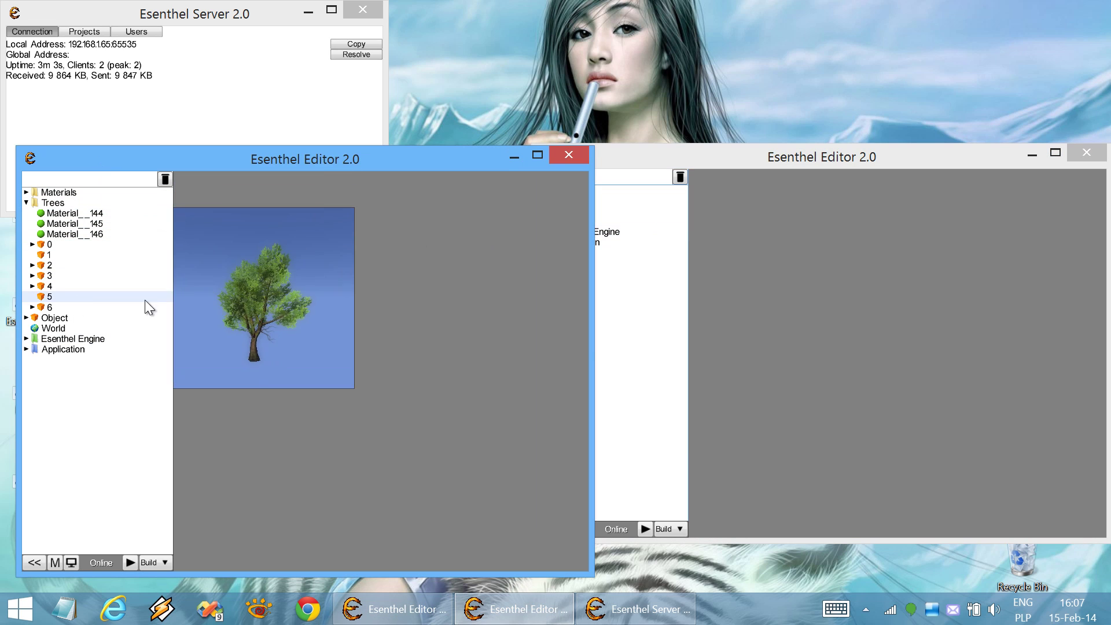
{"action": "left_click", "coordinate": [204, 77]}
{"action": "left_click", "coordinate": [664, 164]}
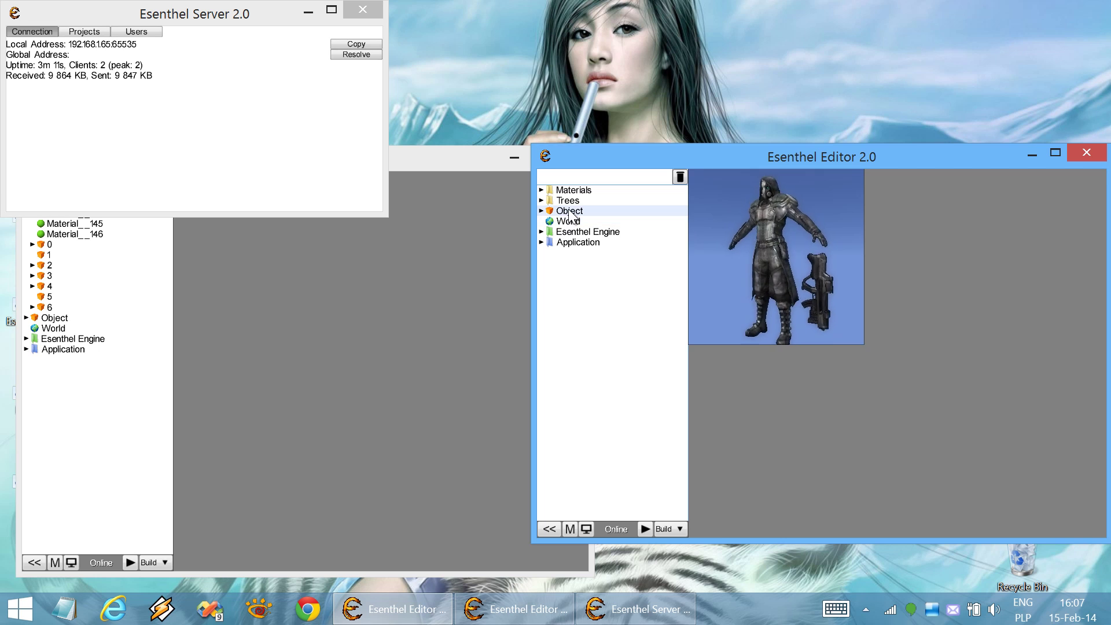
{"action": "left_click", "coordinate": [477, 223]}
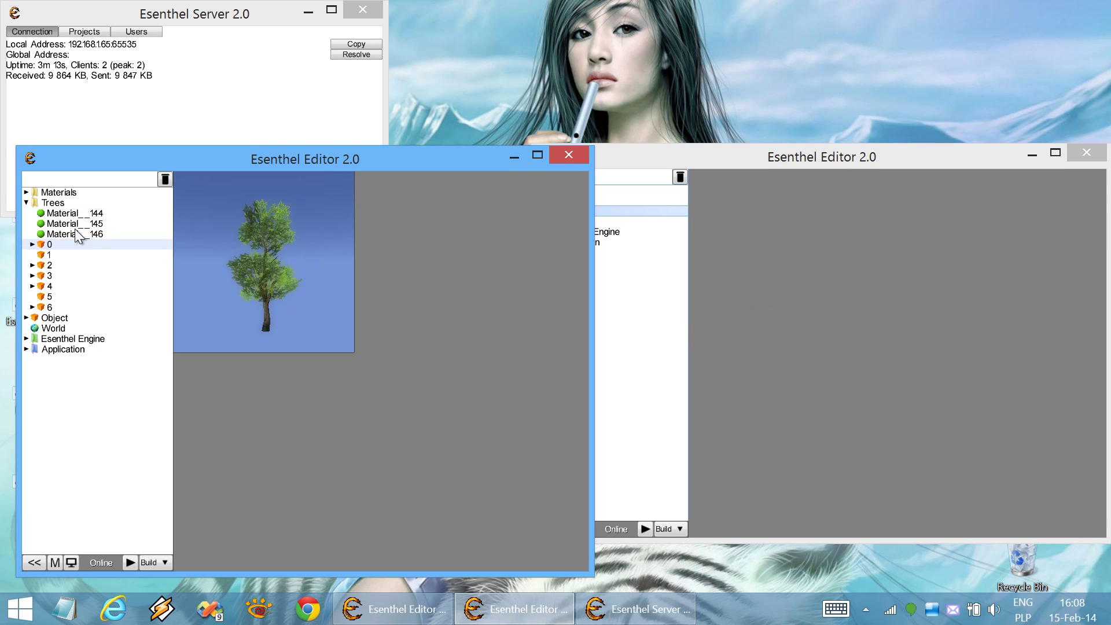
{"action": "left_click", "coordinate": [644, 278]}
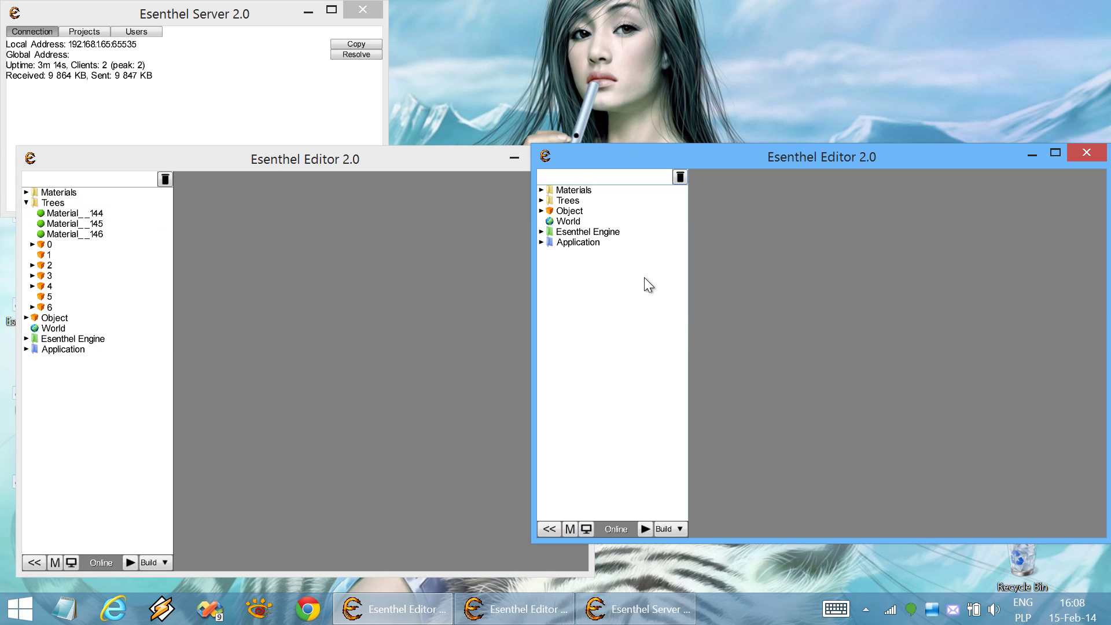
Open tree 0 in the right editor and the character Object in both editors
{"action": "left_click", "coordinate": [578, 199]}
{"action": "left_click", "coordinate": [575, 246]}
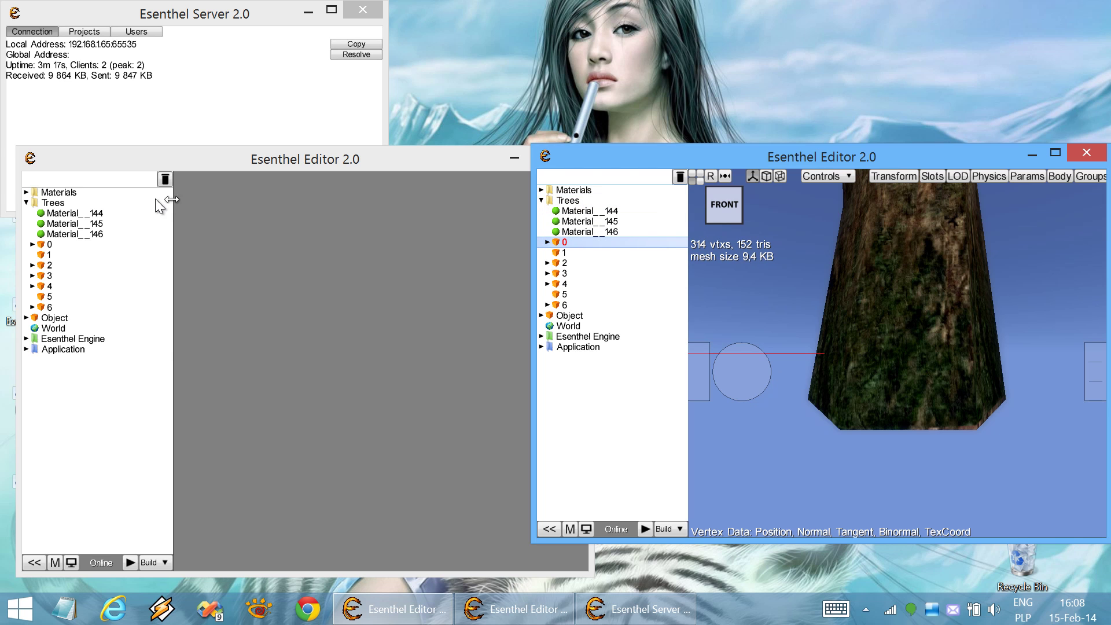
{"action": "left_click", "coordinate": [74, 246]}
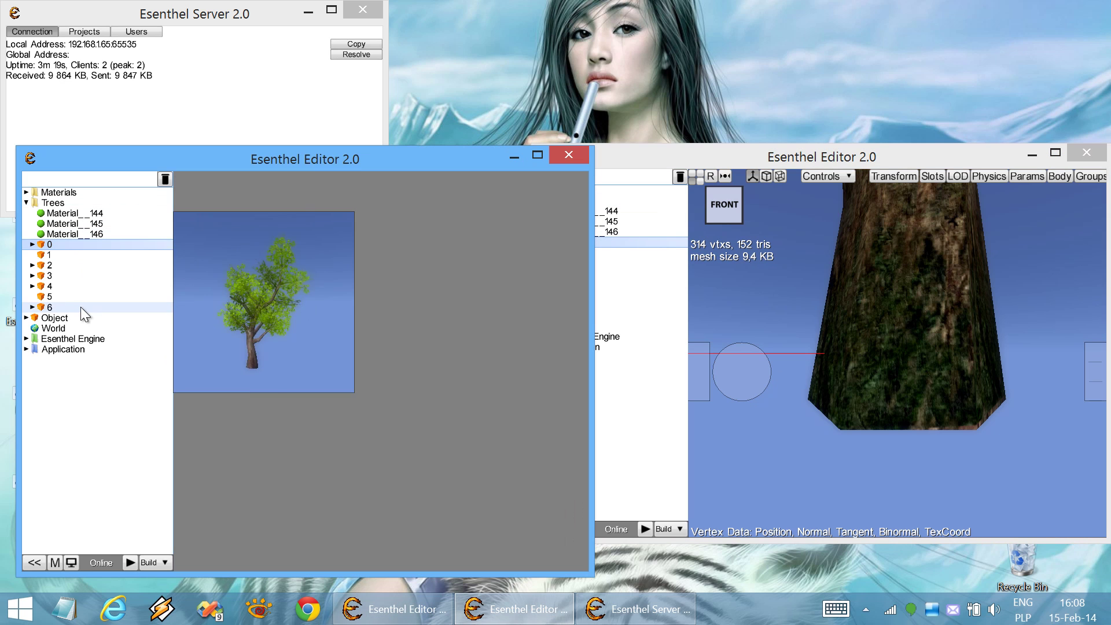
{"action": "left_click", "coordinate": [71, 315]}
{"action": "left_click", "coordinate": [627, 266]}
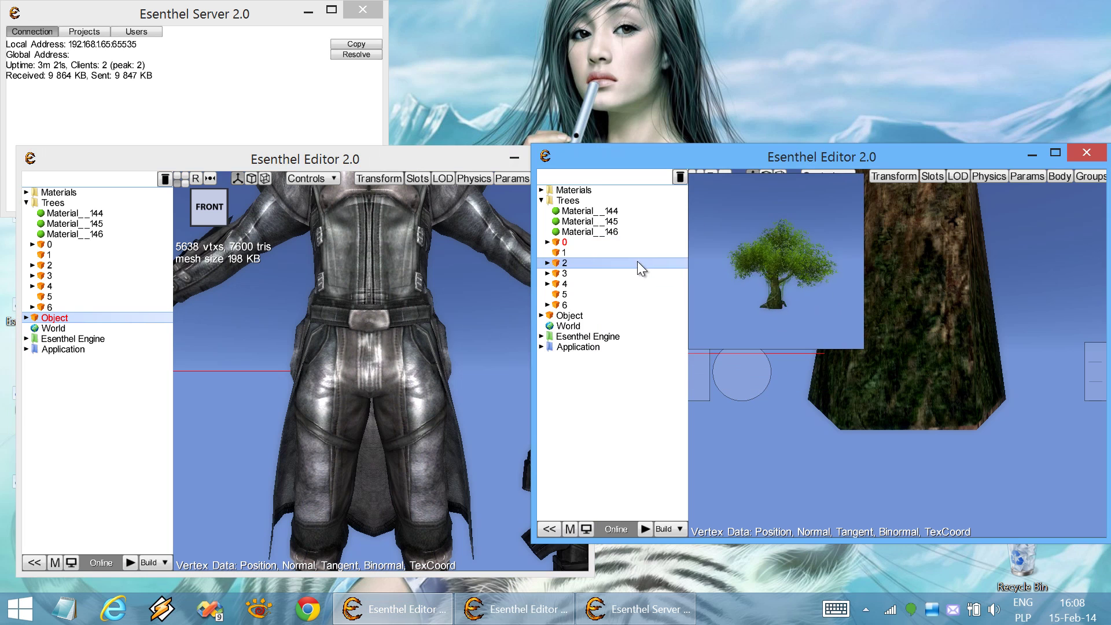
{"action": "left_click", "coordinate": [623, 317]}
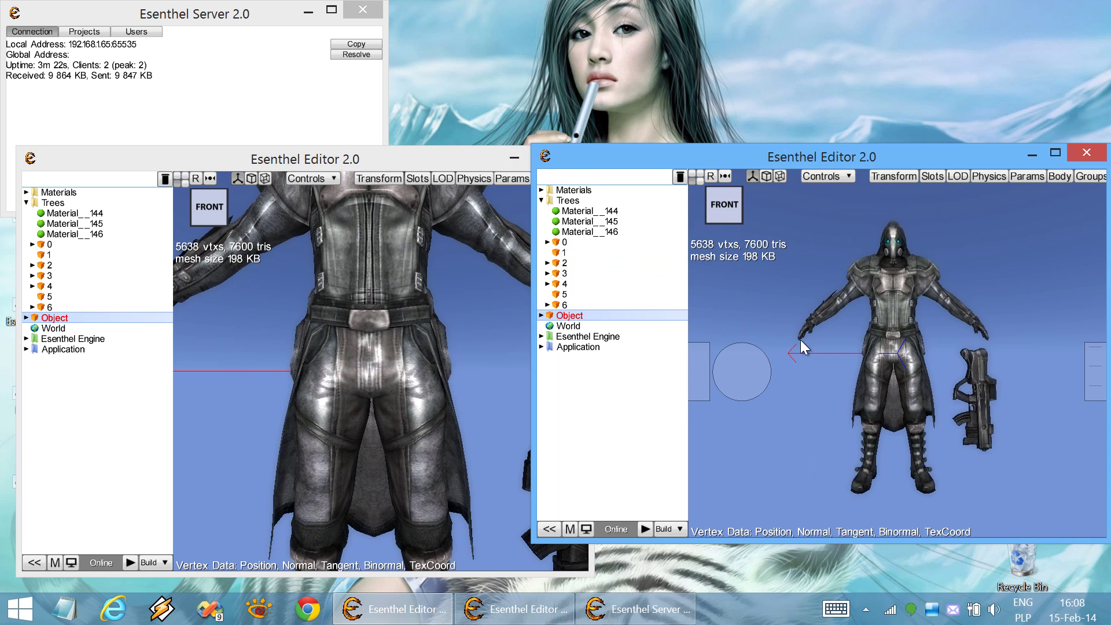
Open the World terrain in both editors and orbit each view of the island
{"action": "left_click", "coordinate": [623, 325]}
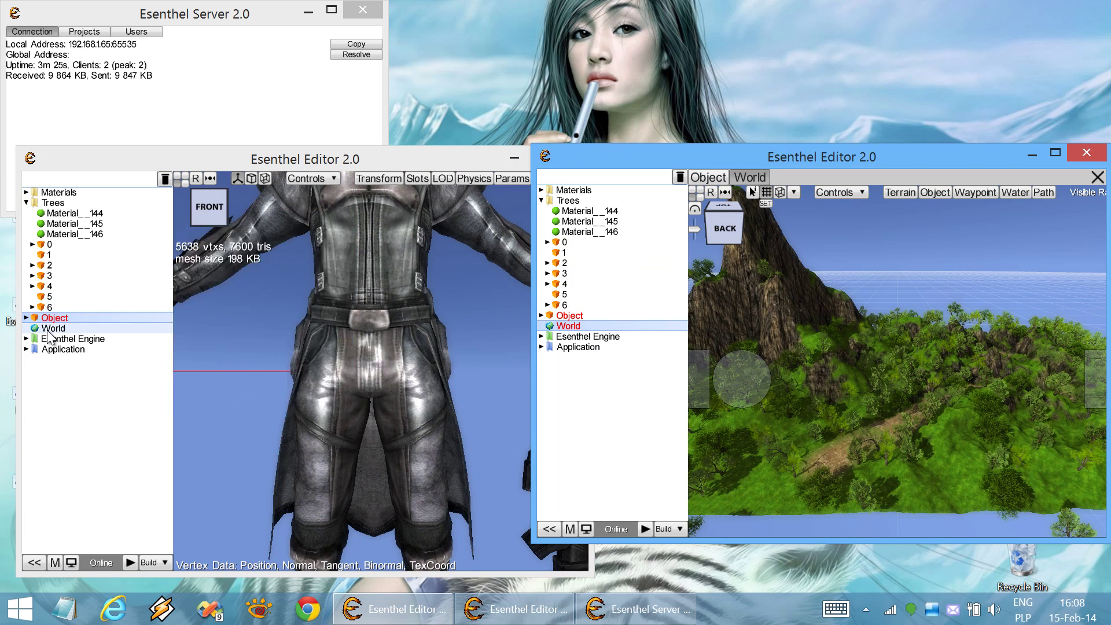
{"action": "left_click", "coordinate": [50, 328]}
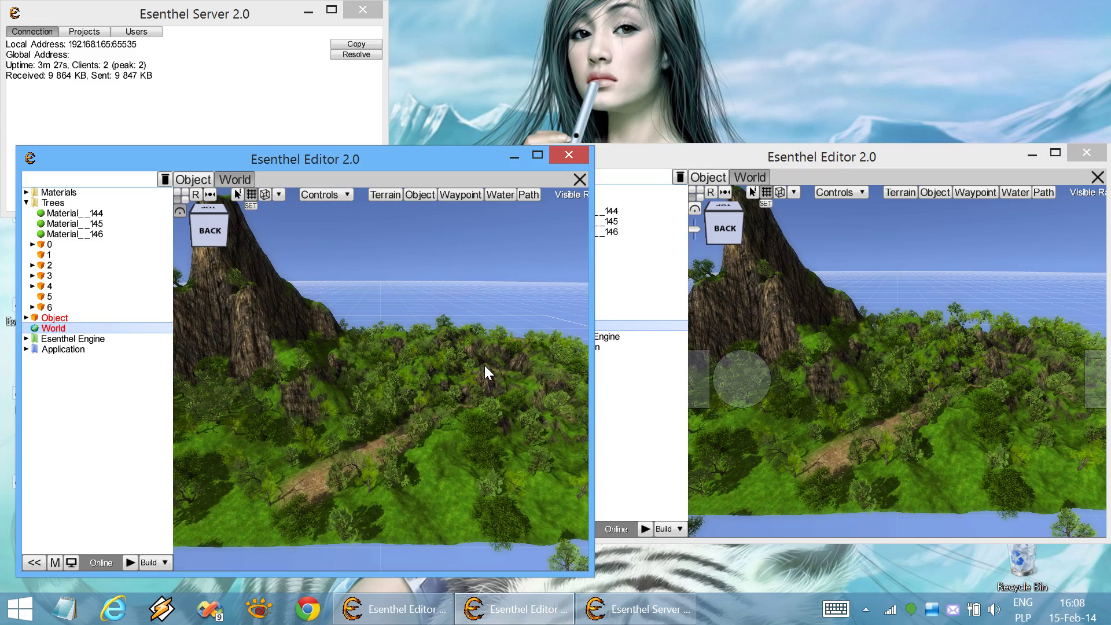
{"action": "right_click_drag", "start_coordinate": [485, 366], "coordinate": [449, 377]}
{"action": "right_click_drag", "start_coordinate": [901, 387], "coordinate": [885, 360]}
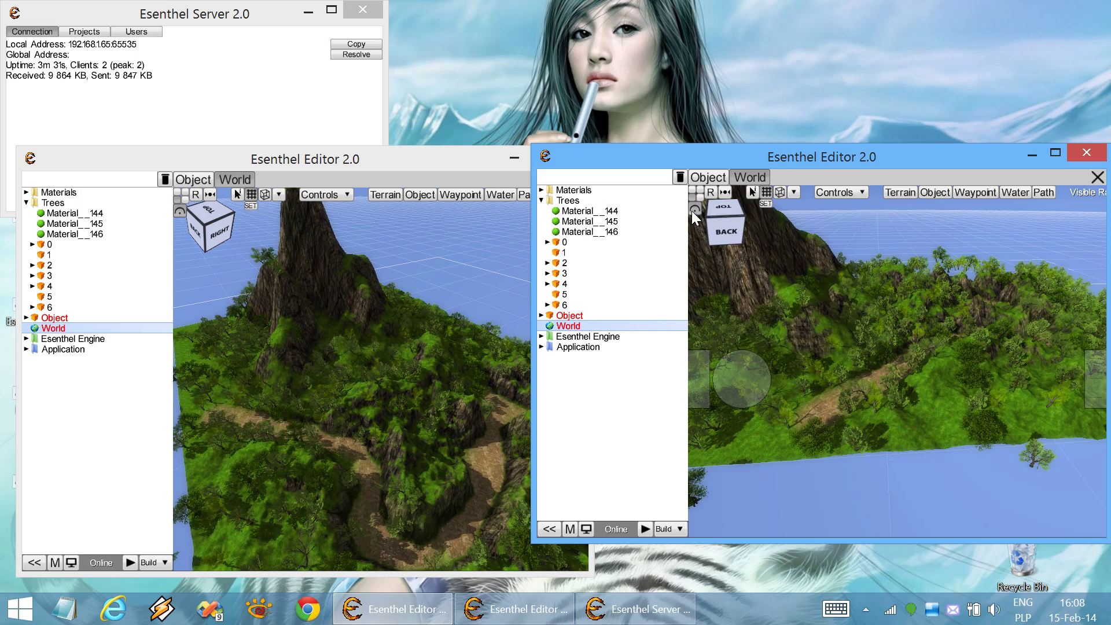
{"action": "right_click_drag", "start_coordinate": [911, 301], "coordinate": [906, 304]}
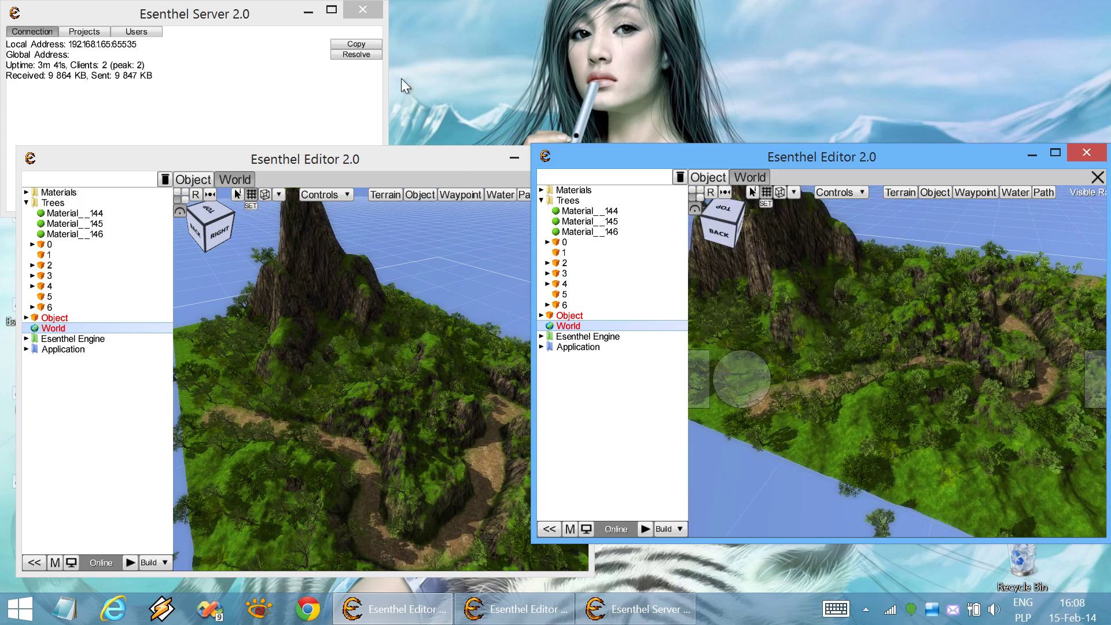
{"action": "left_click", "coordinate": [313, 9]}
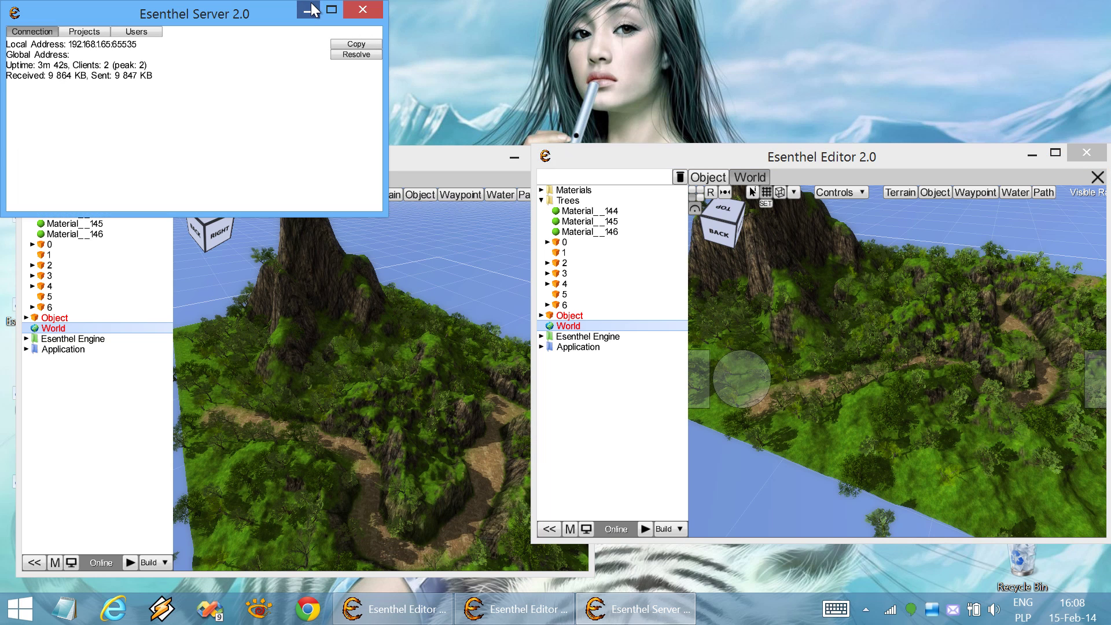
Minimize the server window and snap the editors to the left and right screen halves
{"action": "left_click", "coordinate": [313, 9]}
{"action": "left_click", "coordinate": [446, 161]}
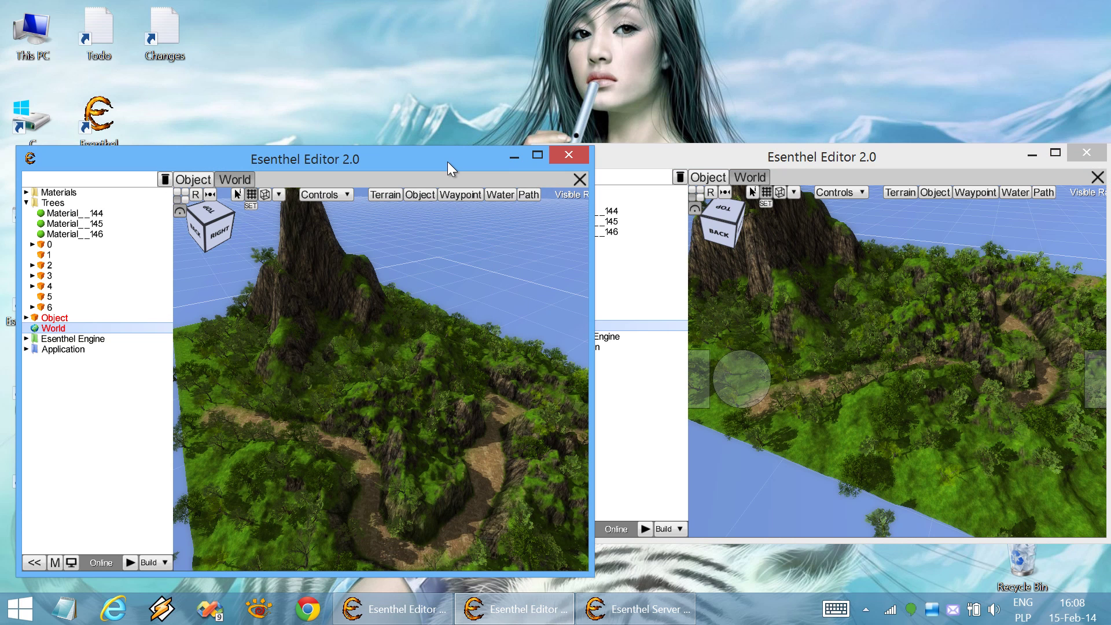
{"action": "left_click_drag", "start_coordinate": [447, 161], "coordinate": [1, 160]}
{"action": "left_click_drag", "start_coordinate": [761, 158], "coordinate": [1110, 174]}
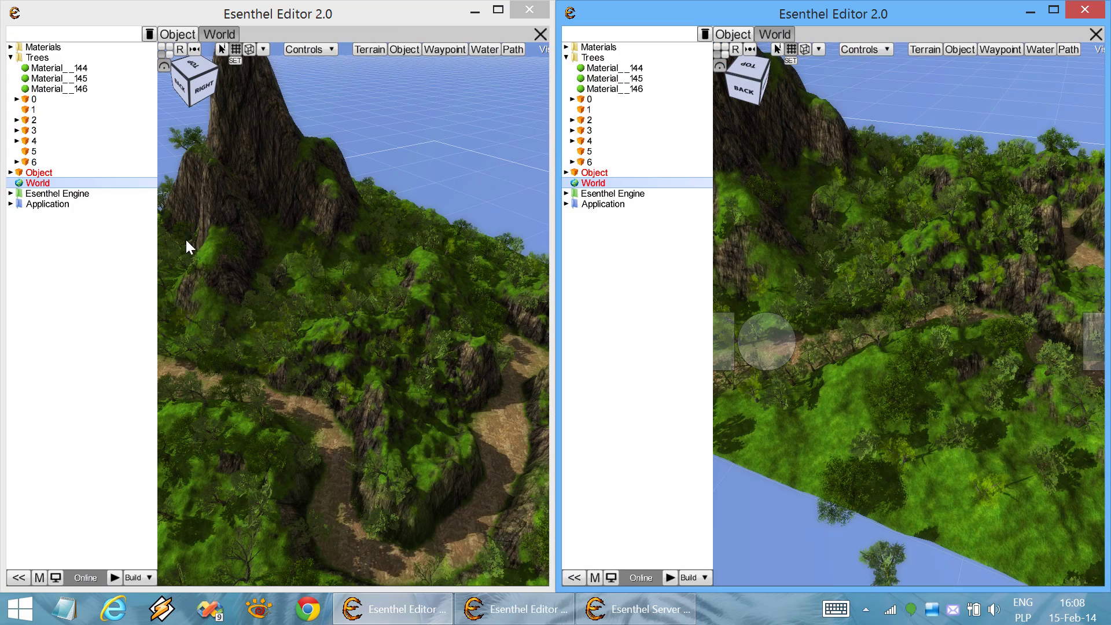
Orbit and zoom the left editor's terrain view, then close the World in the right editor
{"action": "right_click_drag", "start_coordinate": [400, 303], "coordinate": [400, 303]}
{"action": "scroll", "coordinate": [399, 308], "scroll_direction": "down", "scroll_amount": 3}
{"action": "scroll", "coordinate": [403, 311], "scroll_direction": "up", "scroll_amount": 5}
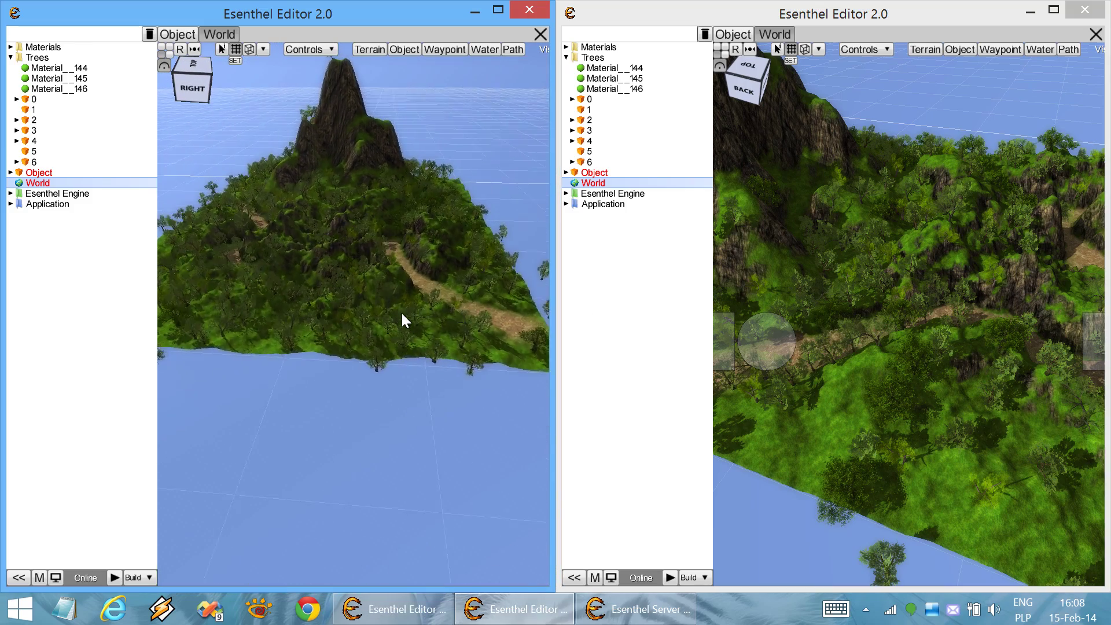
{"action": "scroll", "coordinate": [405, 316], "scroll_direction": "down", "scroll_amount": 3}
{"action": "scroll", "coordinate": [402, 313], "scroll_direction": "up", "scroll_amount": 3}
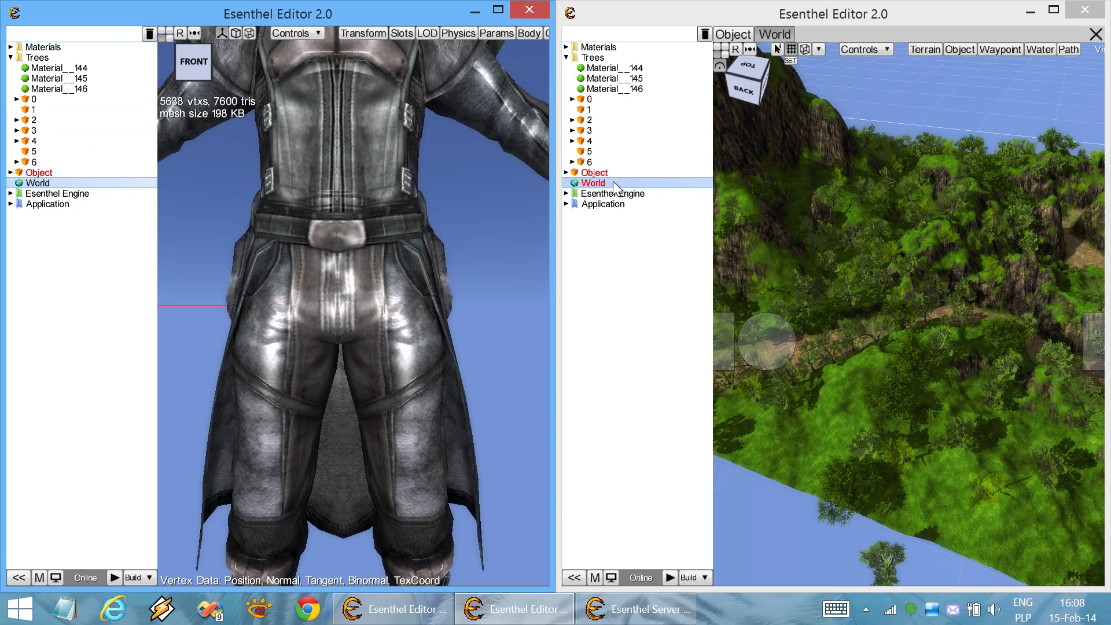
{"action": "left_click", "coordinate": [613, 181]}
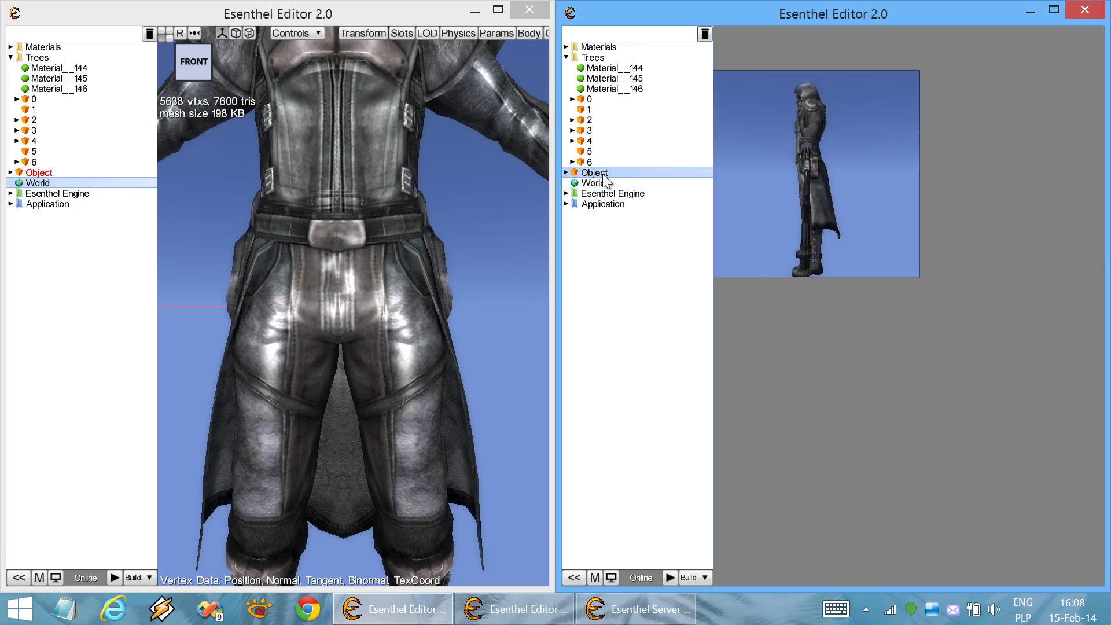
Close the character, collapse the Trees folder and create a new folder named Worlds
{"action": "left_click", "coordinate": [98, 172]}
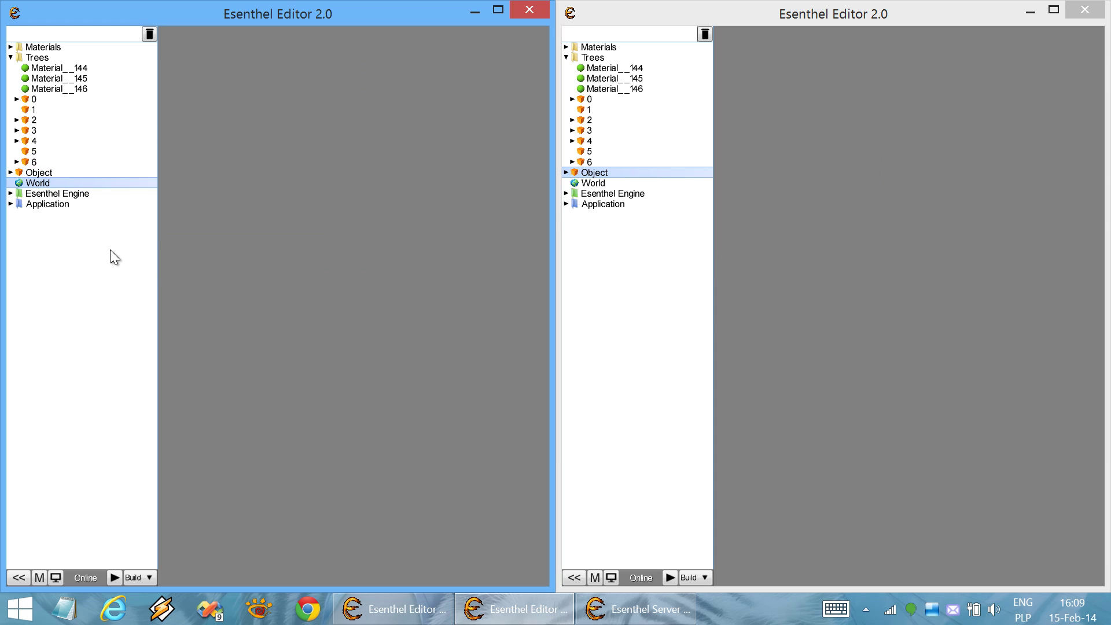
{"action": "left_click", "coordinate": [64, 58]}
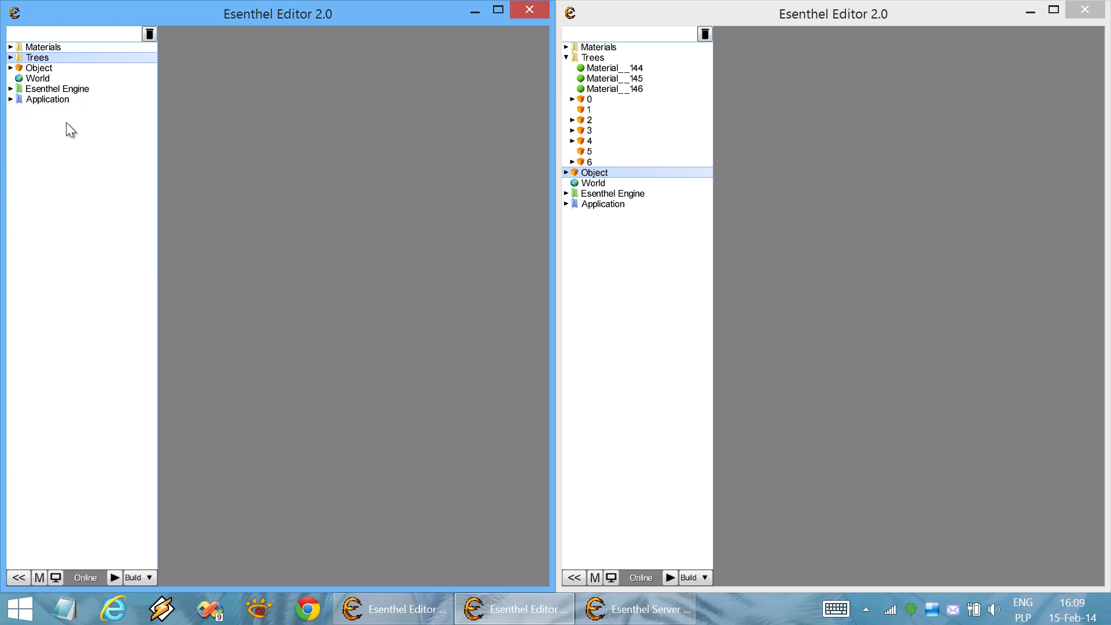
{"action": "left_click", "coordinate": [46, 123]}
{"action": "right_click", "coordinate": [45, 122]}
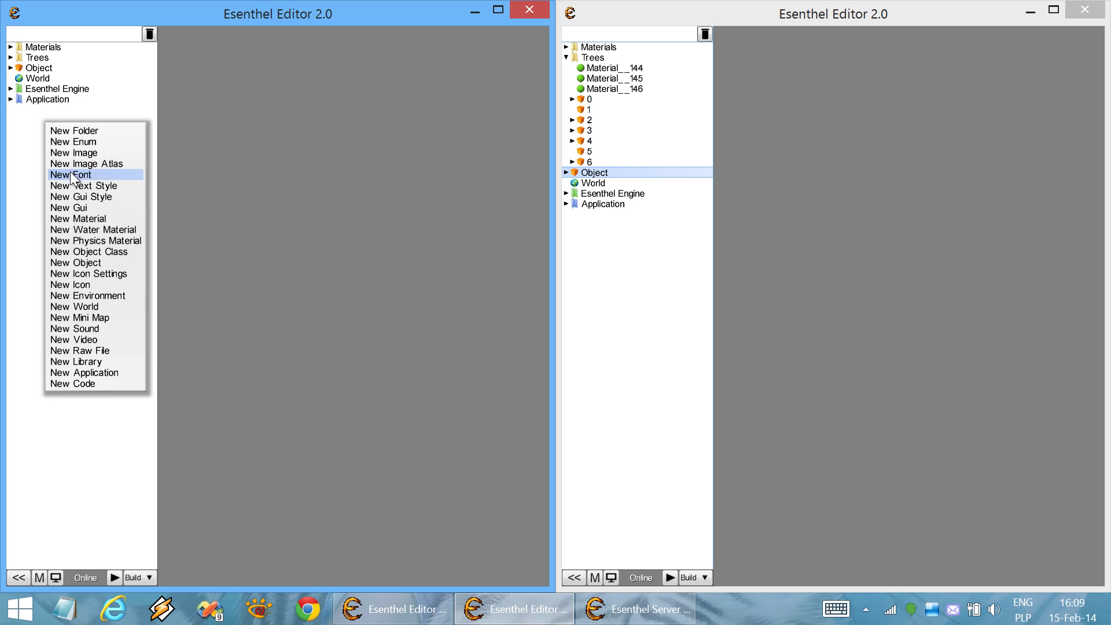
{"action": "left_click", "coordinate": [114, 133]}
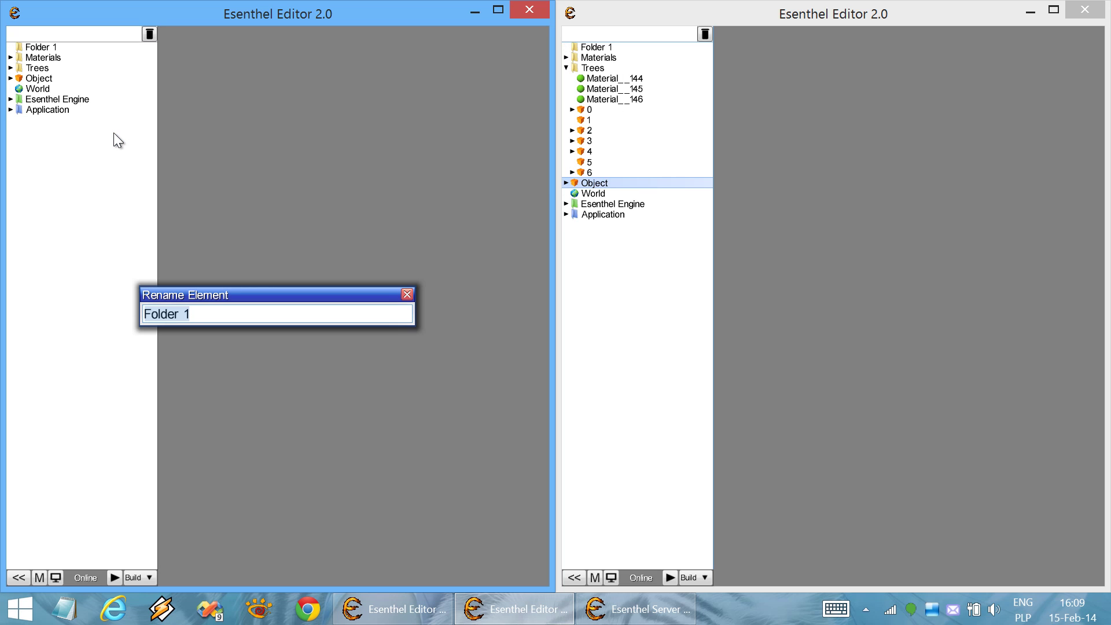
{"action": "type", "text": "Worlds"}
{"action": "key", "text": "Return"}
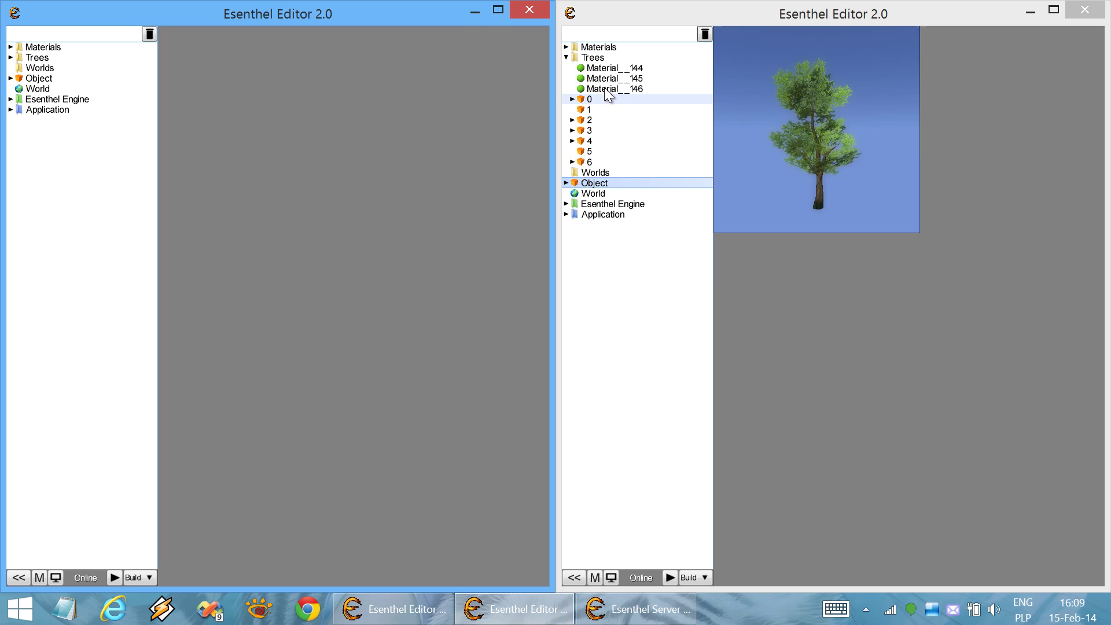
Drag World into the Worlds folder and confirm the move in the right editor
{"action": "left_click", "coordinate": [601, 59]}
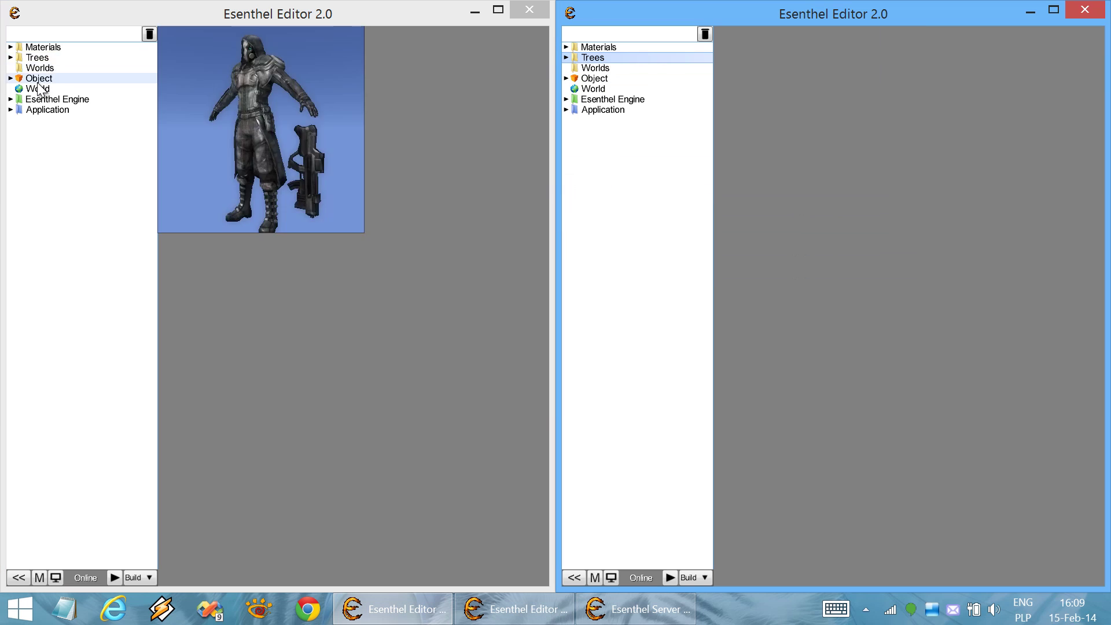
{"action": "left_click", "coordinate": [44, 90]}
{"action": "left_click_drag", "start_coordinate": [44, 91], "coordinate": [87, 76]}
{"action": "left_click", "coordinate": [601, 69]}
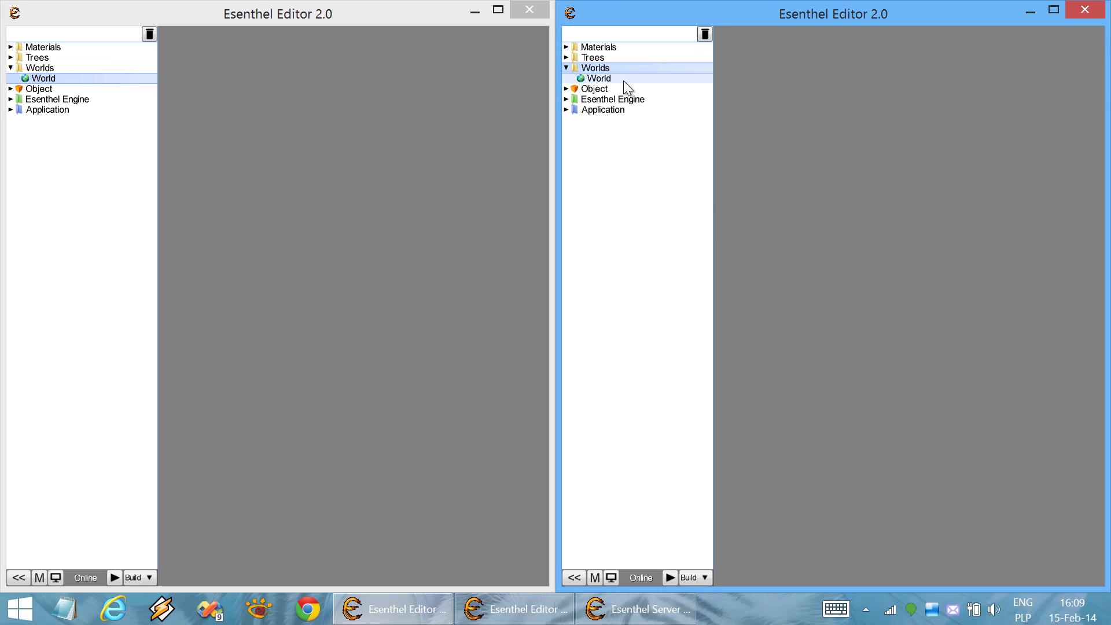
Open the character Object in the right editor and then the left one
{"action": "mouse_move", "coordinate": [596, 90]}
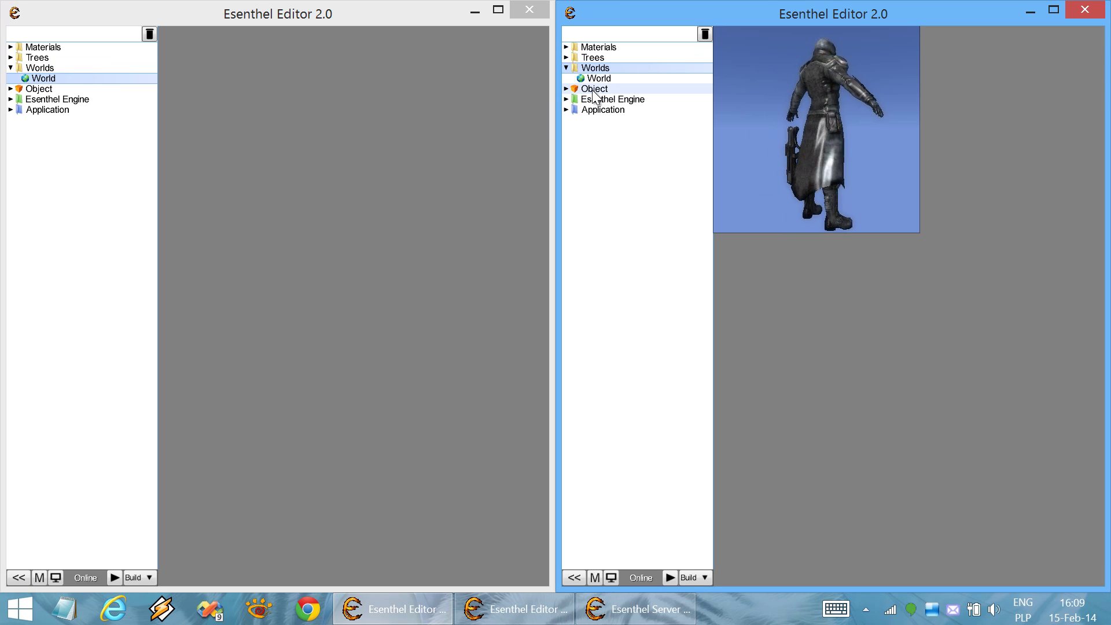
{"action": "left_click", "coordinate": [593, 91]}
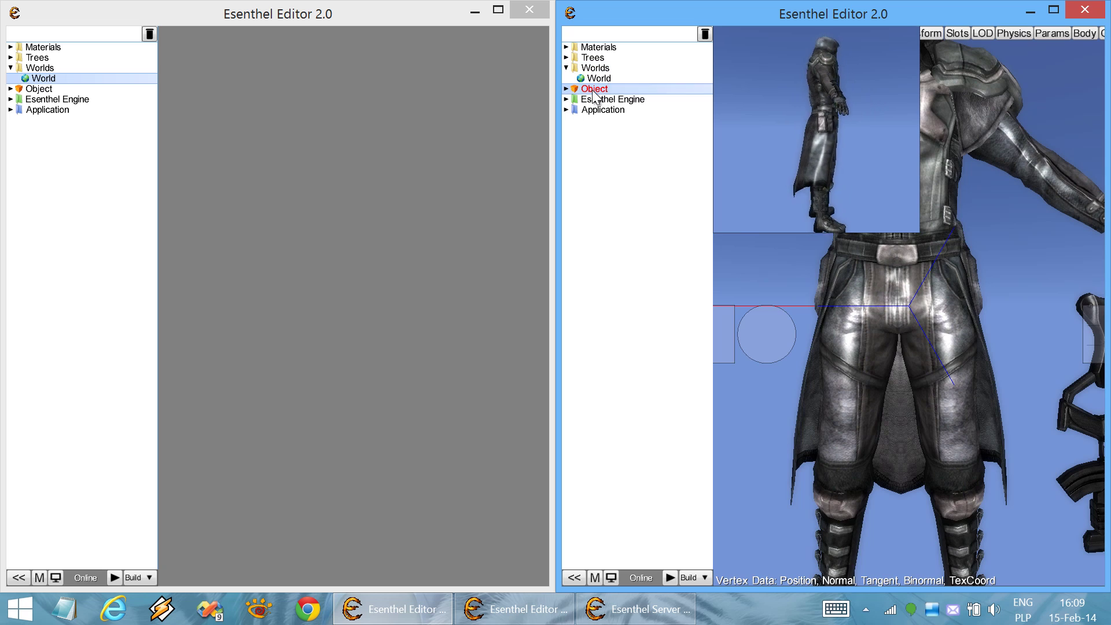
{"action": "left_click", "coordinate": [88, 89]}
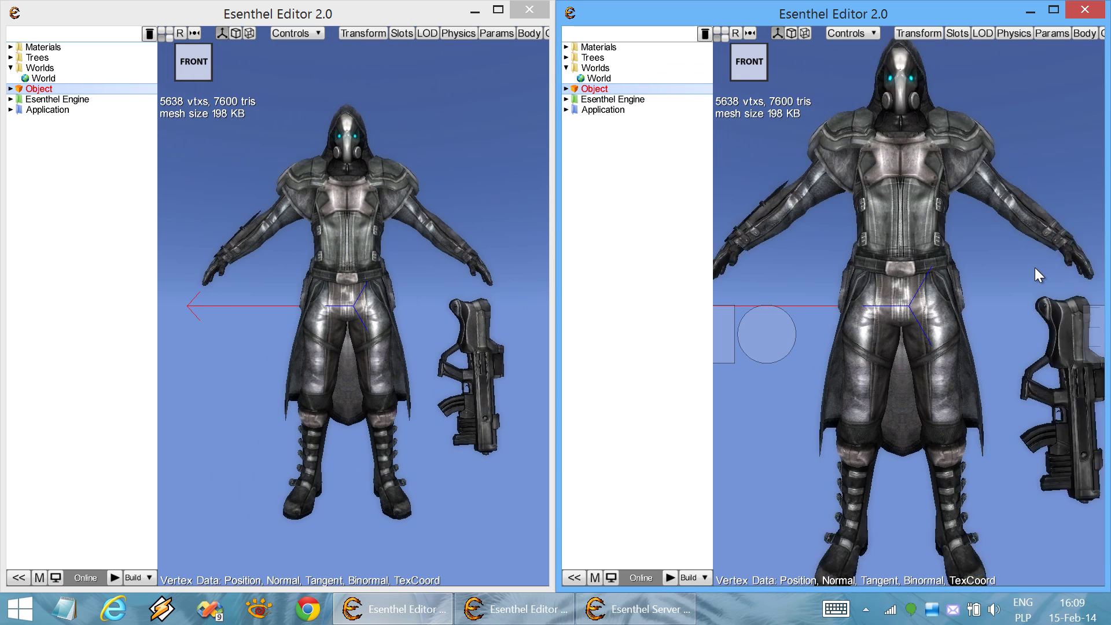
{"action": "scroll", "coordinate": [1035, 268], "scroll_direction": "down", "scroll_amount": 3}
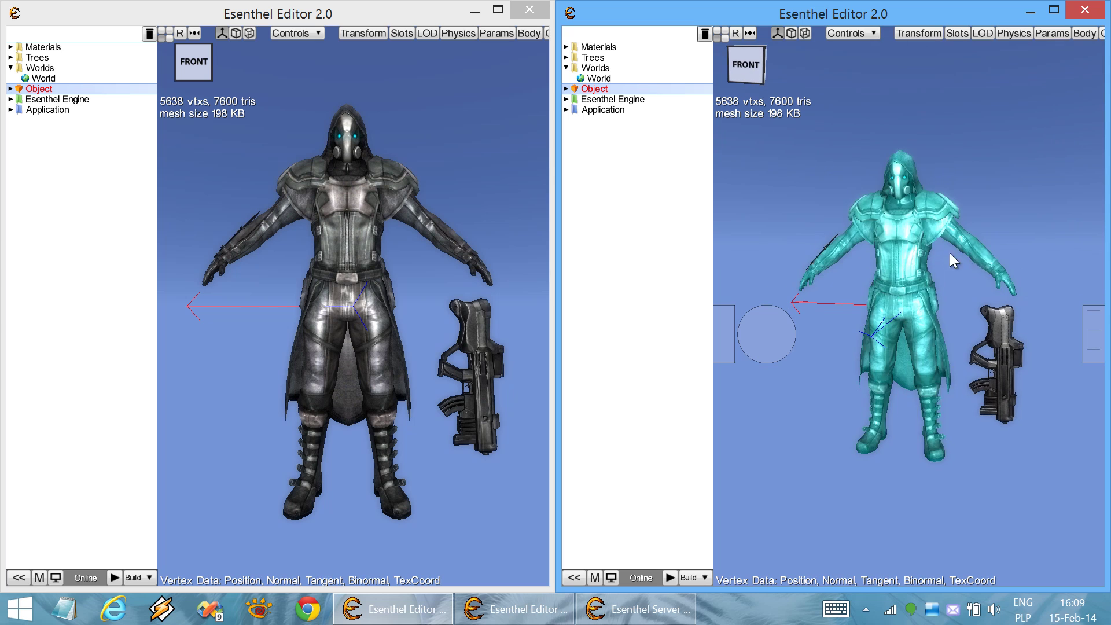
Raise the body material's Red value above 1000 so the character turns red in both editors
{"action": "left_click", "coordinate": [922, 252]}
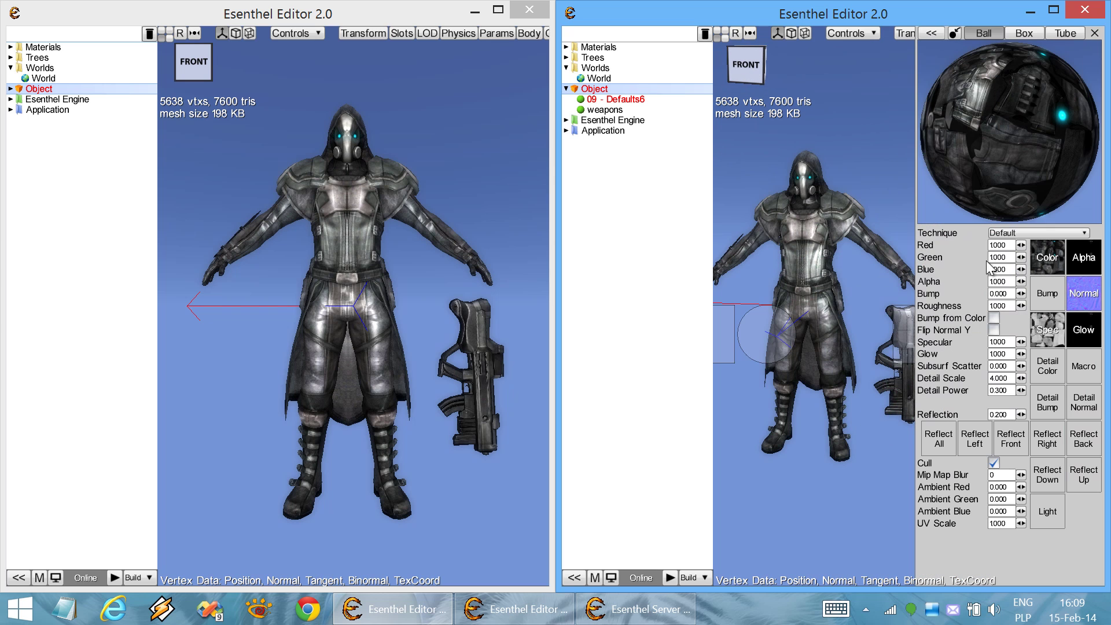
{"action": "left_click_drag", "start_coordinate": [1021, 245], "coordinate": [1019, 253]}
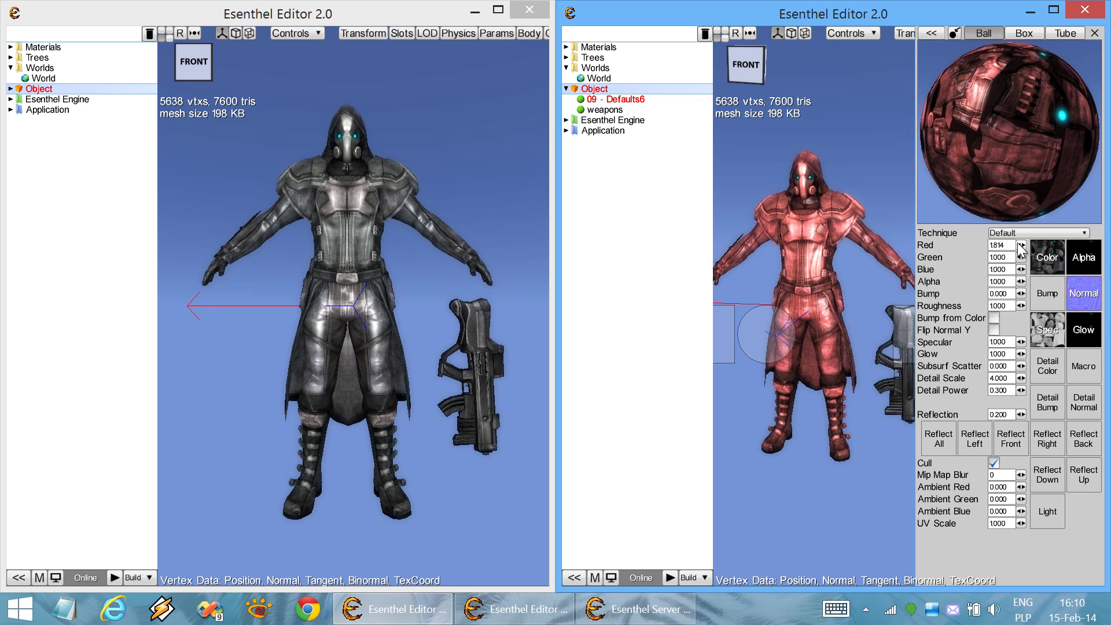
{"action": "key", "text": "Escape"}
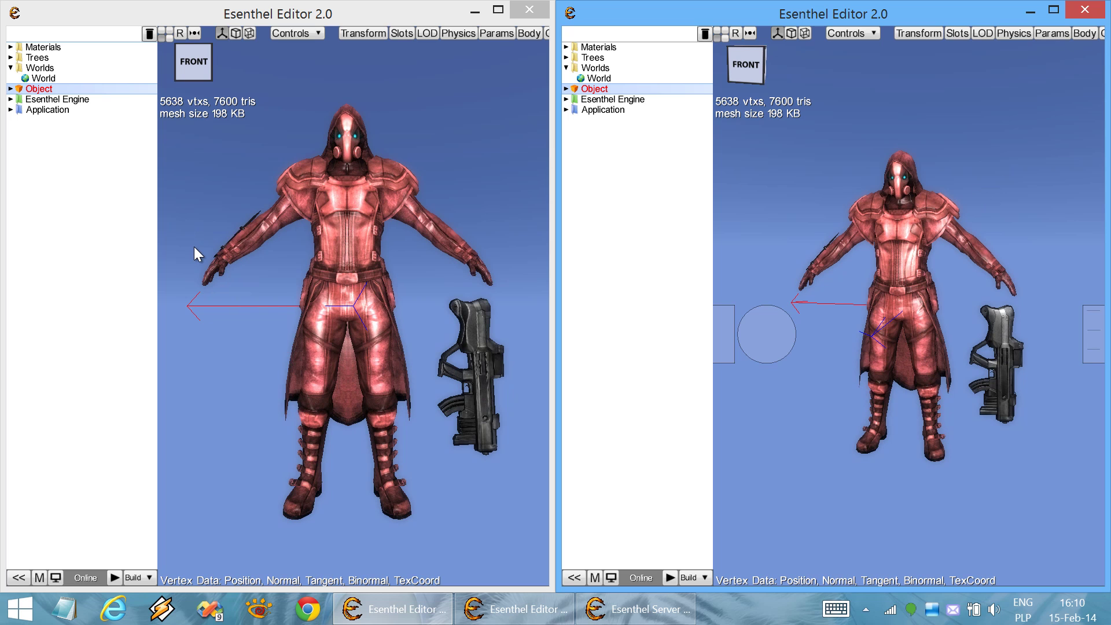
{"action": "right_click_drag", "start_coordinate": [203, 280], "coordinate": [200, 280]}
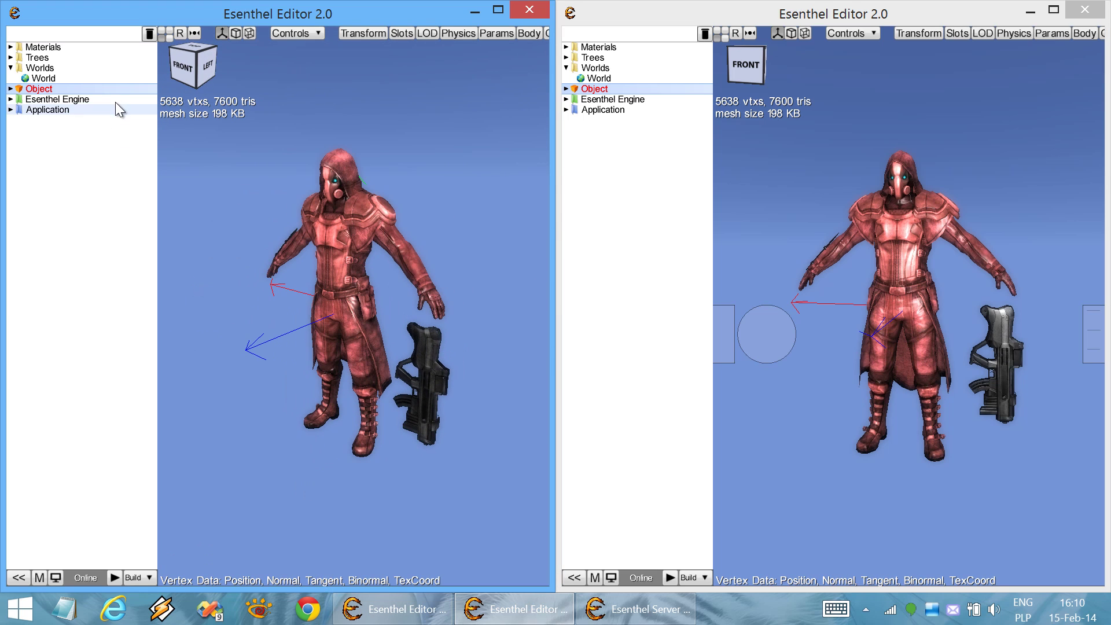
Reopen the World terrain in both editors, closing the character Object on the right
{"action": "left_click", "coordinate": [106, 81]}
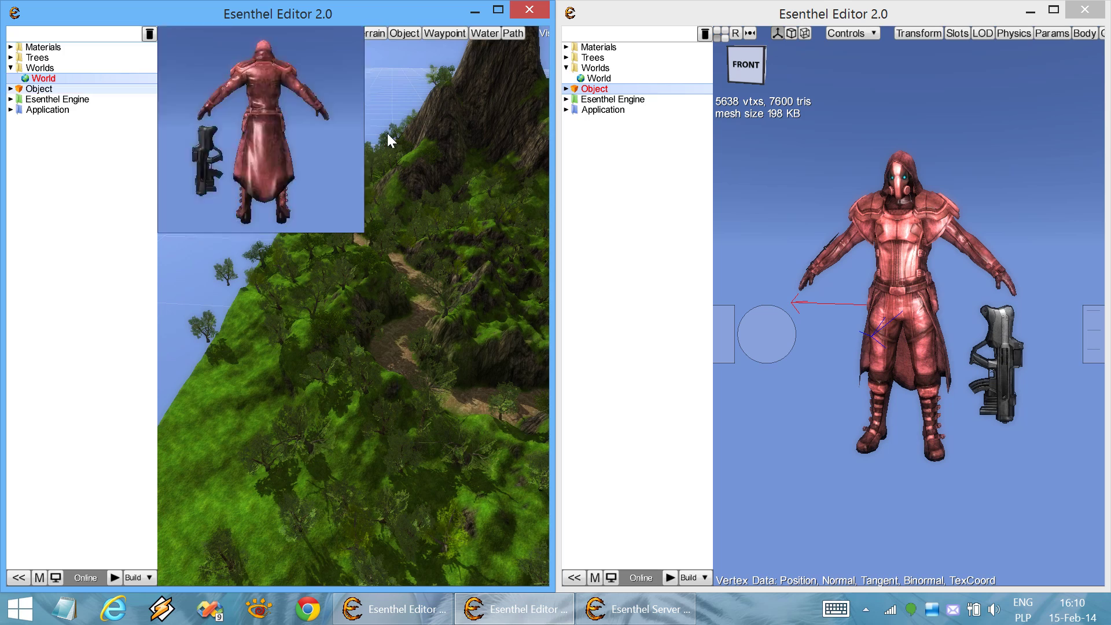
{"action": "left_click", "coordinate": [635, 88]}
{"action": "left_click", "coordinate": [634, 79]}
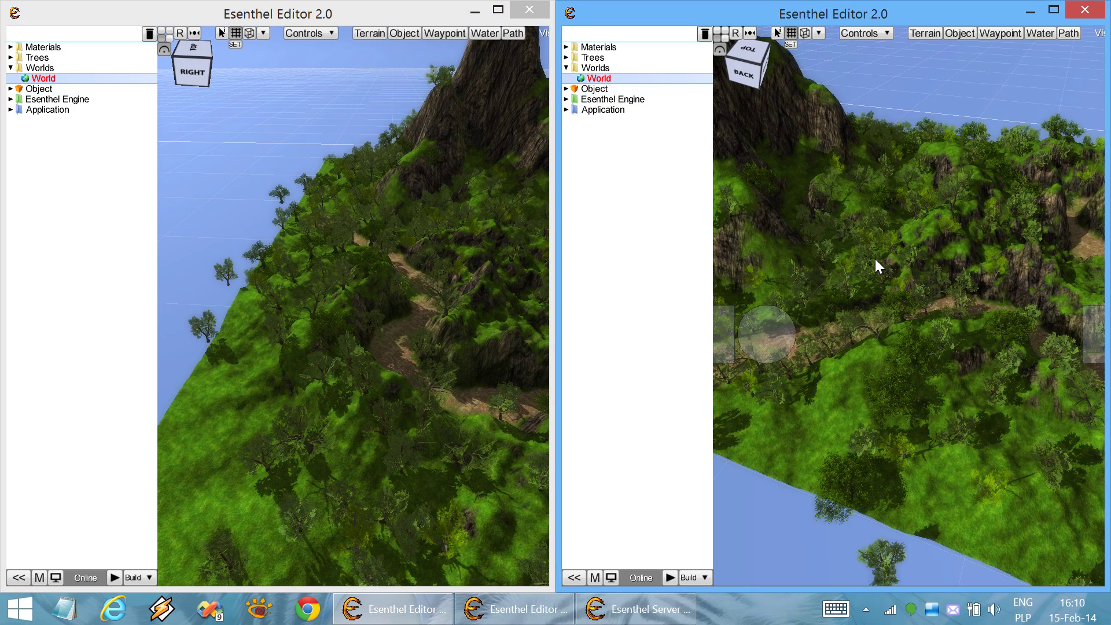
{"action": "scroll", "coordinate": [874, 258], "scroll_direction": "down", "scroll_amount": 3}
{"action": "right_click_drag", "start_coordinate": [872, 258], "coordinate": [599, 253]}
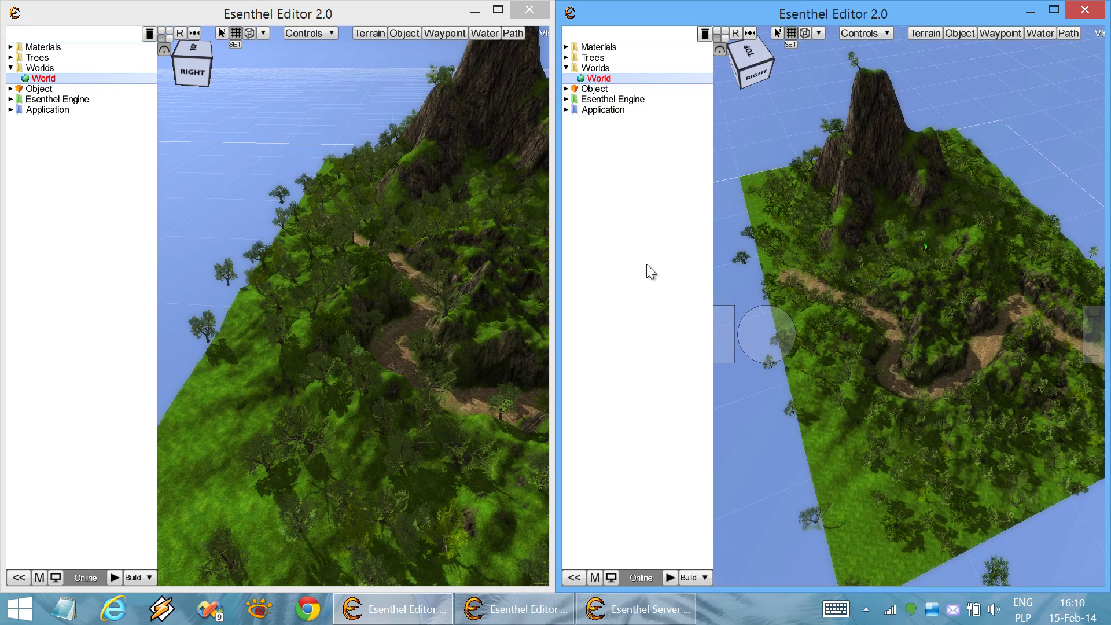
{"action": "key", "text": "grave"}
Hide both project trees, square up the views, and put the left editor in terrain mode
{"action": "left_click", "coordinate": [91, 282]}
{"action": "key", "text": "grave"}
{"action": "mouse_move", "coordinate": [323, 340]}
{"action": "right_mouse_down"}
{"action": "mouse_move", "coordinate": [333, 354]}
{"action": "mouse_move", "coordinate": [307, 326]}
{"action": "right_mouse_up"}
{"action": "scroll", "coordinate": [305, 319], "scroll_direction": "down", "scroll_amount": 8}
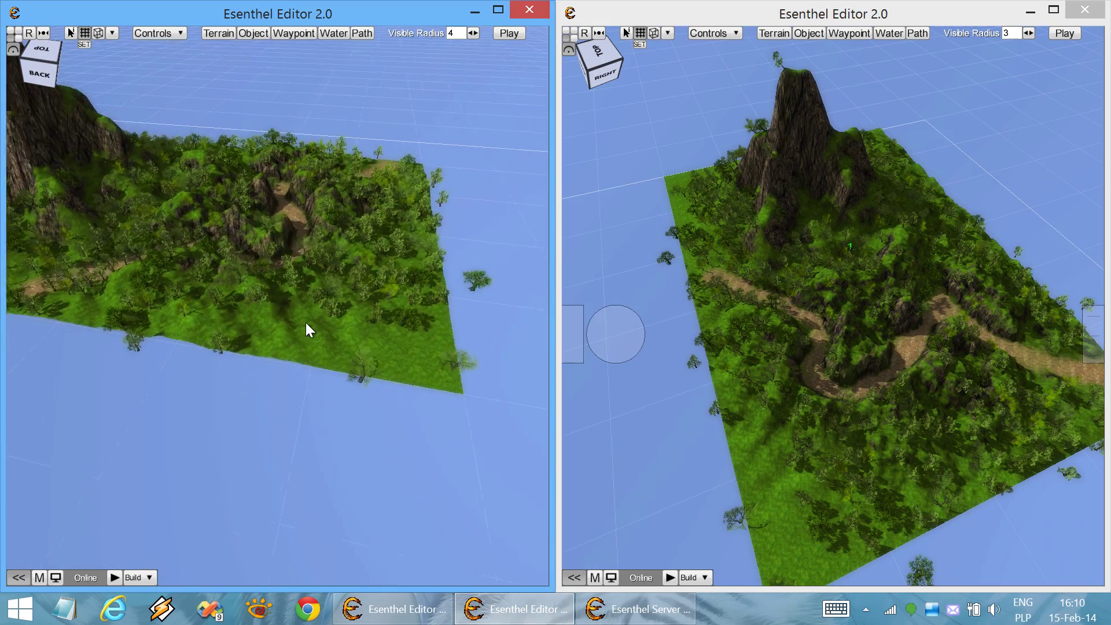
{"action": "scroll", "coordinate": [305, 320], "scroll_direction": "down", "scroll_amount": 4}
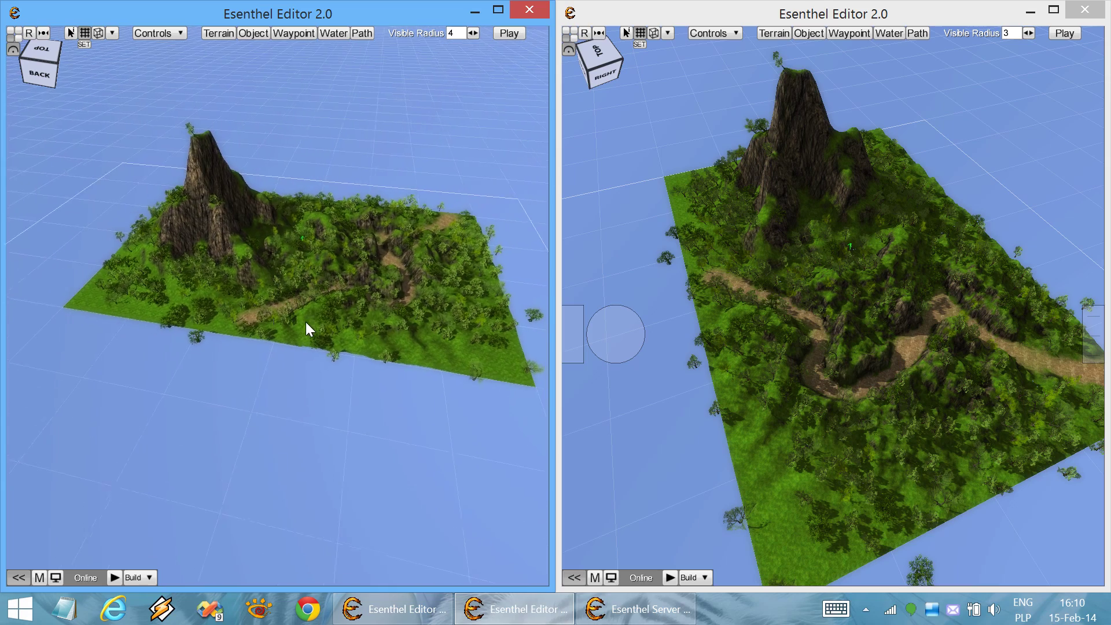
{"action": "left_click", "coordinate": [722, 325]}
{"action": "right_click_drag", "start_coordinate": [723, 325], "coordinate": [723, 325]}
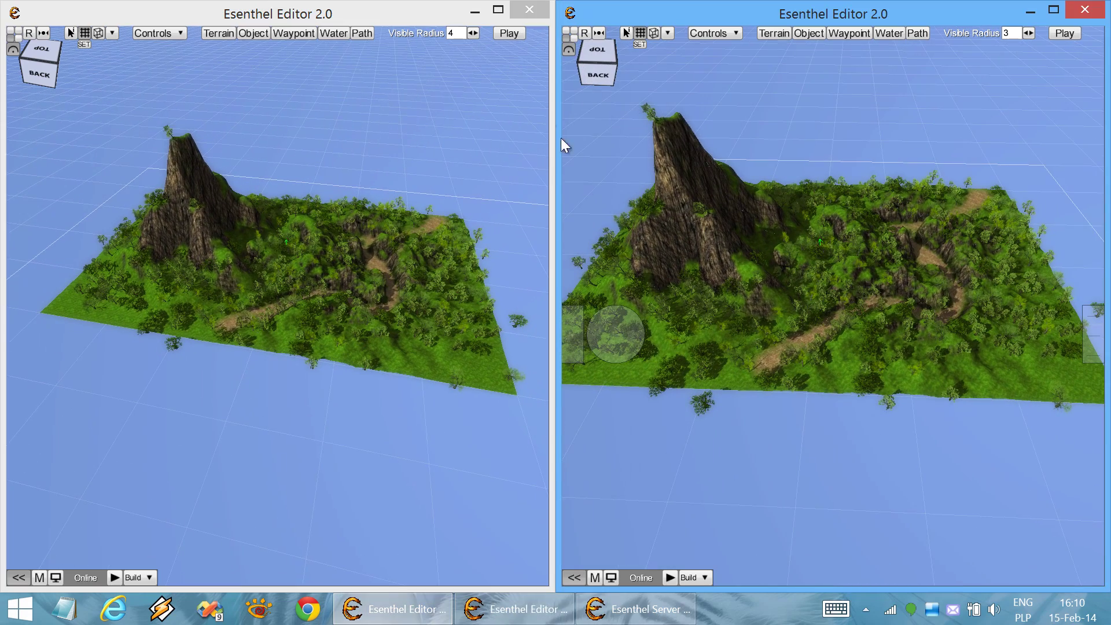
{"action": "left_click", "coordinate": [222, 37]}
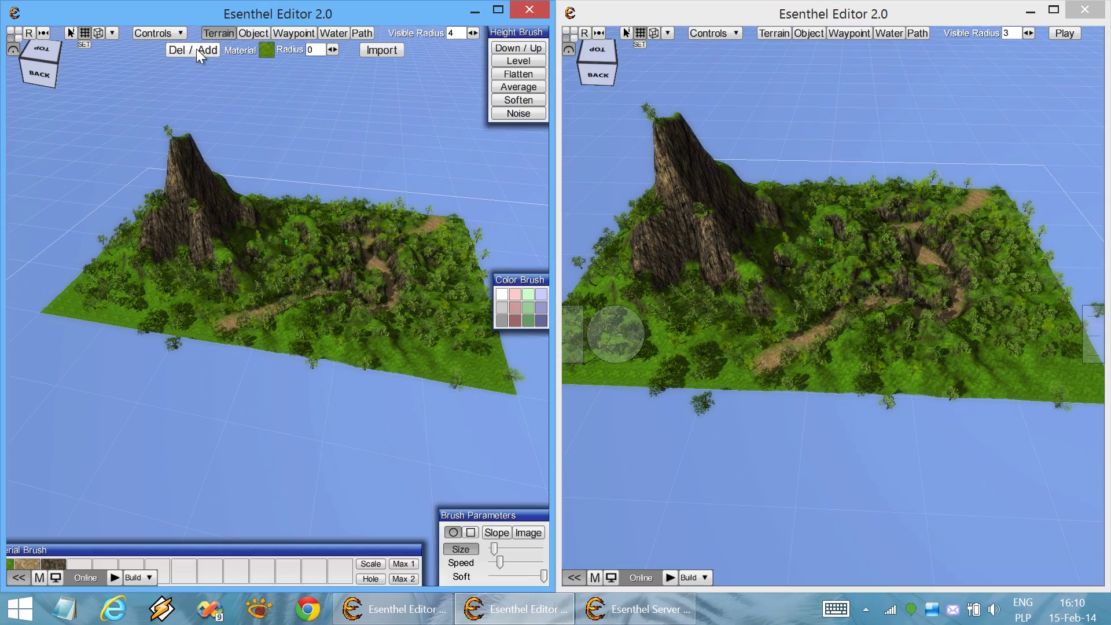
Enable Del/Add and add a strip of flat terrain tiles along the lower edge
{"action": "left_click", "coordinate": [196, 50]}
{"action": "left_click", "coordinate": [70, 336]}
{"action": "mouse_move", "coordinate": [82, 340]}
{"action": "left_mouse_down"}
{"action": "mouse_move", "coordinate": [159, 366]}
{"action": "mouse_move", "coordinate": [454, 402]}
{"action": "left_mouse_up"}
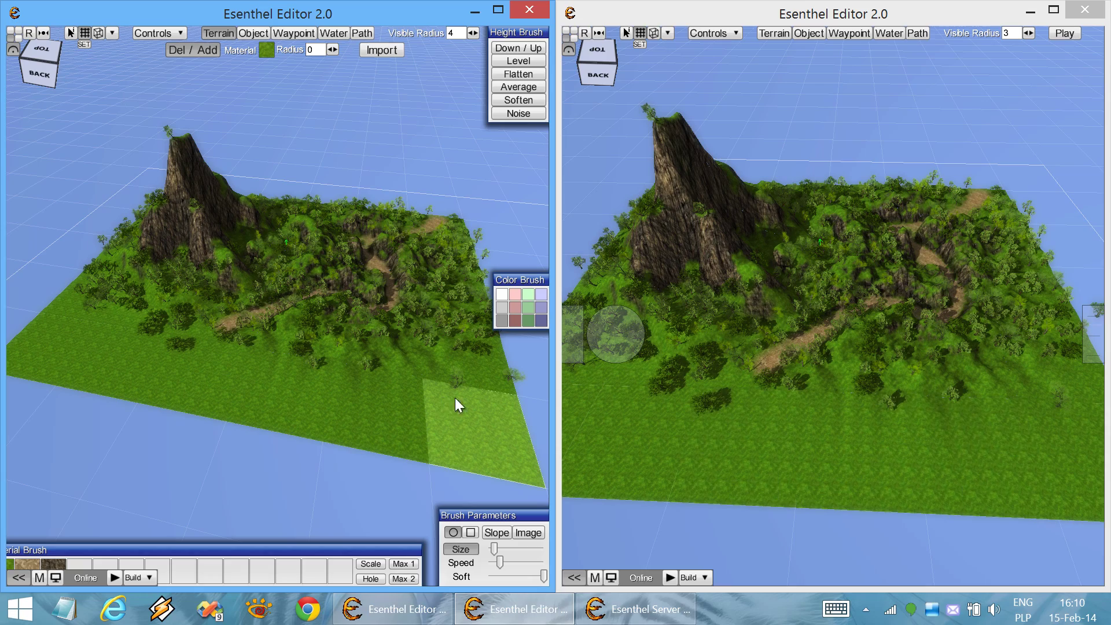
{"action": "left_click", "coordinate": [830, 380]}
{"action": "right_click_drag", "start_coordinate": [828, 380], "coordinate": [696, 463]}
Delete the added strip of tiles, restoring the original island
{"action": "mouse_move", "coordinate": [484, 435]}
{"action": "left_mouse_down"}
{"action": "mouse_move", "coordinate": [168, 392]}
{"action": "mouse_move", "coordinate": [47, 343]}
{"action": "left_mouse_up"}
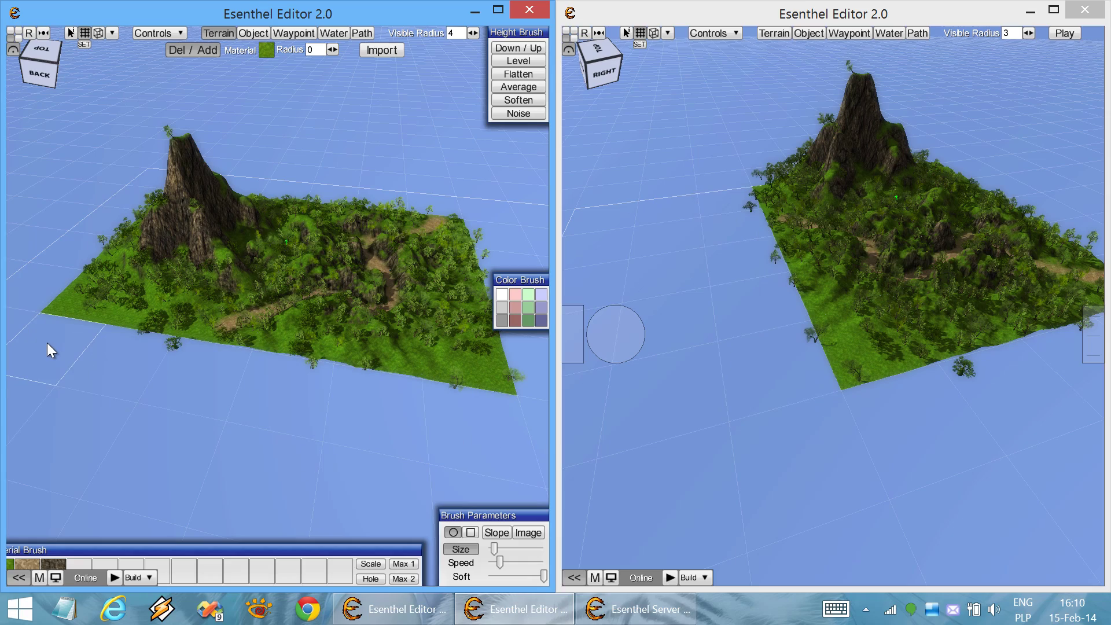
{"action": "mouse_move", "coordinate": [752, 269]}
{"action": "right_mouse_down"}
{"action": "mouse_move", "coordinate": [783, 275]}
{"action": "mouse_move", "coordinate": [773, 278]}
{"action": "right_mouse_up"}
{"action": "scroll", "coordinate": [772, 282], "scroll_direction": "up", "scroll_amount": 6}
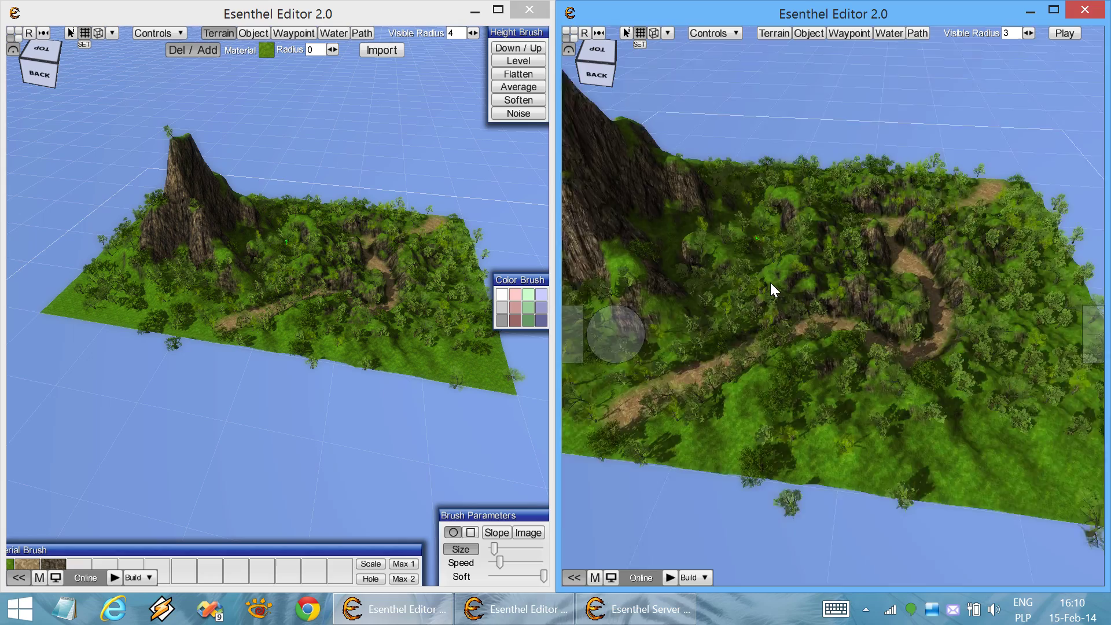
{"action": "scroll", "coordinate": [770, 283], "scroll_direction": "down", "scroll_amount": 5}
{"action": "left_click", "coordinate": [459, 353]}
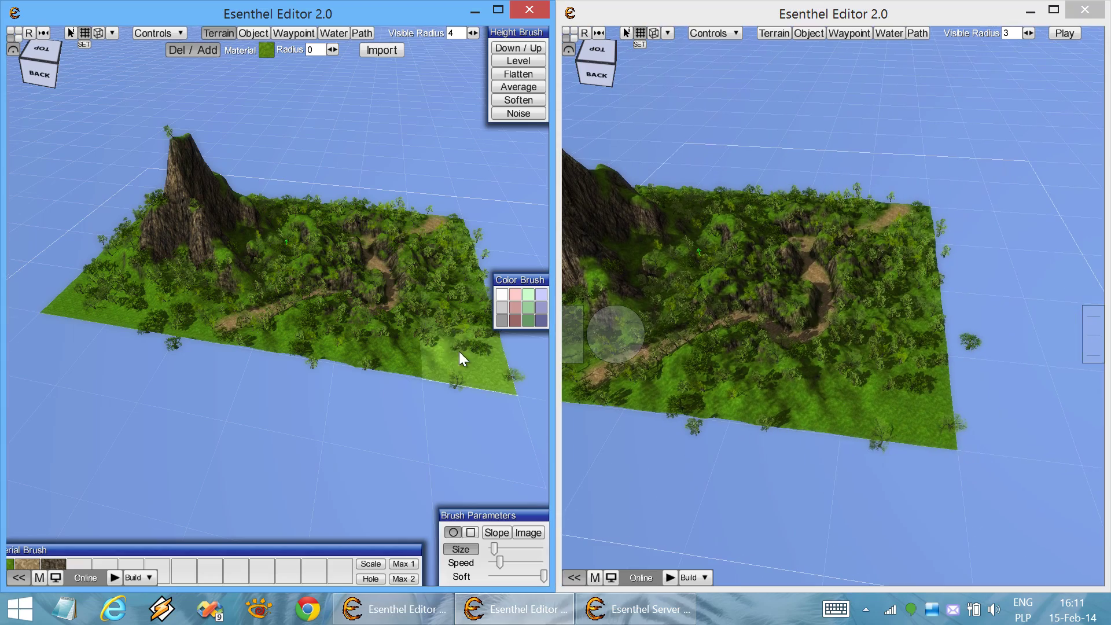
{"action": "scroll", "coordinate": [460, 351], "scroll_direction": "up", "scroll_amount": 5}
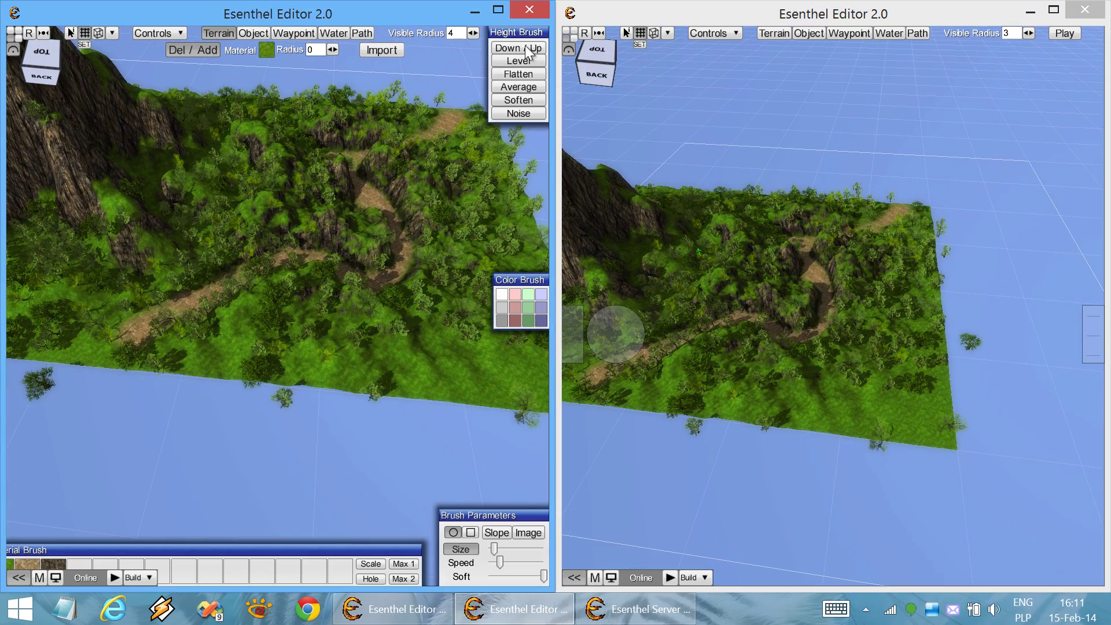
Paint noisy bumps onto the grassy front of the terrain and check them on the right
{"action": "scroll", "coordinate": [399, 279], "scroll_direction": "up", "scroll_amount": 4}
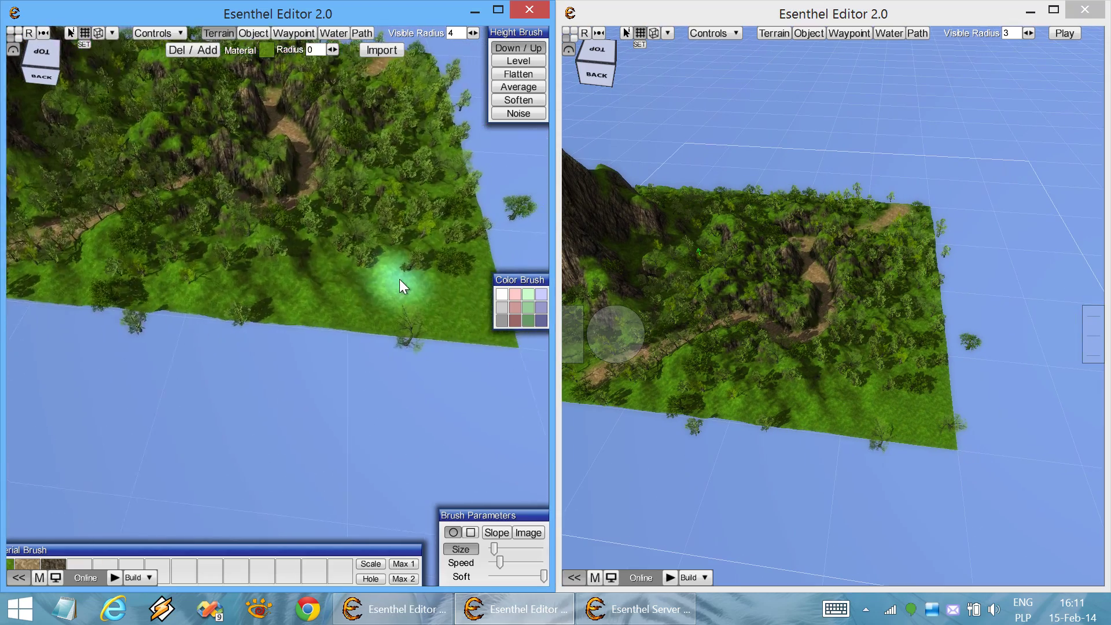
{"action": "right_click_drag", "start_coordinate": [398, 280], "coordinate": [374, 300]}
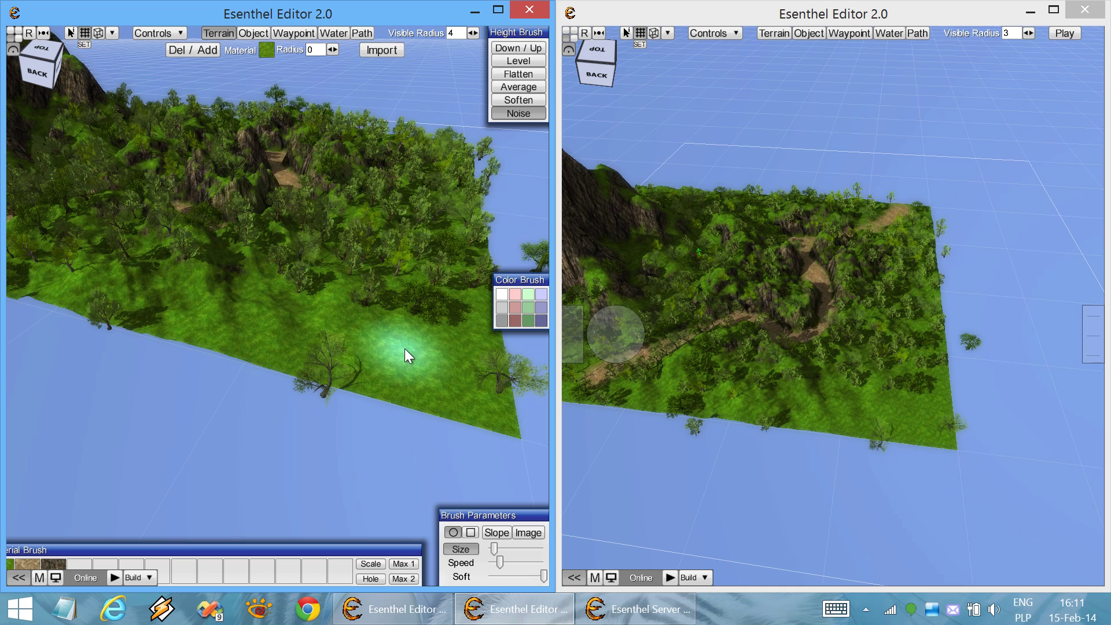
{"action": "scroll", "coordinate": [425, 342], "scroll_direction": "up", "scroll_amount": 3}
{"action": "mouse_move", "coordinate": [411, 330]}
{"action": "left_mouse_down"}
{"action": "mouse_move", "coordinate": [433, 344]}
{"action": "mouse_move", "coordinate": [407, 315]}
{"action": "mouse_move", "coordinate": [426, 361]}
{"action": "mouse_move", "coordinate": [436, 326]}
{"action": "mouse_move", "coordinate": [415, 355]}
{"action": "mouse_move", "coordinate": [446, 325]}
{"action": "mouse_move", "coordinate": [405, 350]}
{"action": "mouse_move", "coordinate": [399, 322]}
{"action": "mouse_move", "coordinate": [419, 353]}
{"action": "left_mouse_up"}
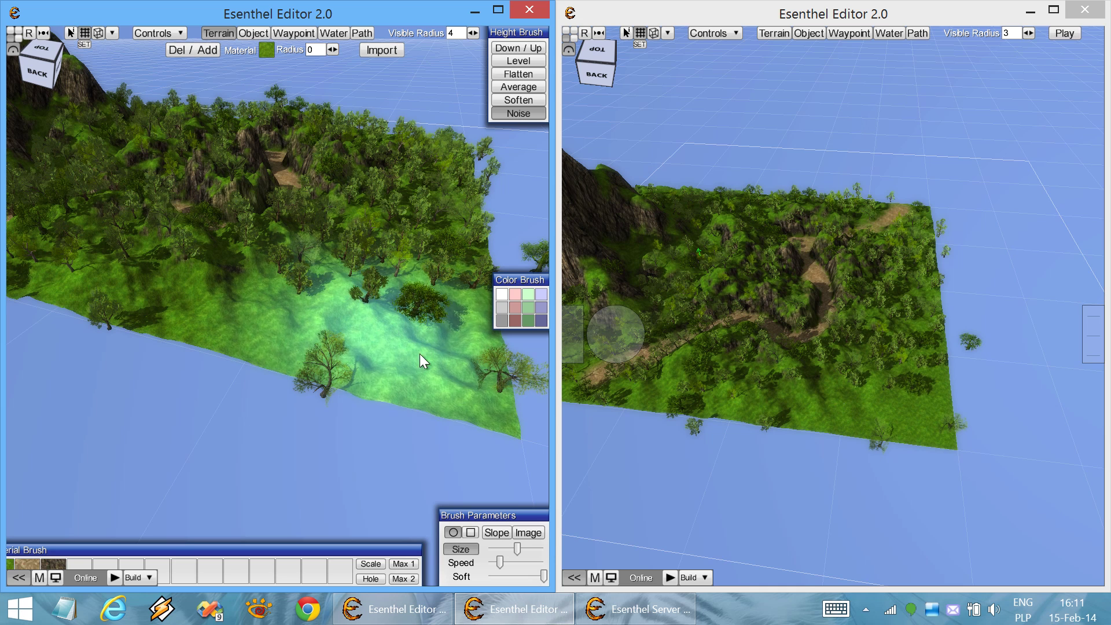
{"action": "left_click", "coordinate": [843, 475]}
{"action": "scroll", "coordinate": [847, 471], "scroll_direction": "up", "scroll_amount": 5}
{"action": "scroll", "coordinate": [849, 471], "scroll_direction": "down", "scroll_amount": 5}
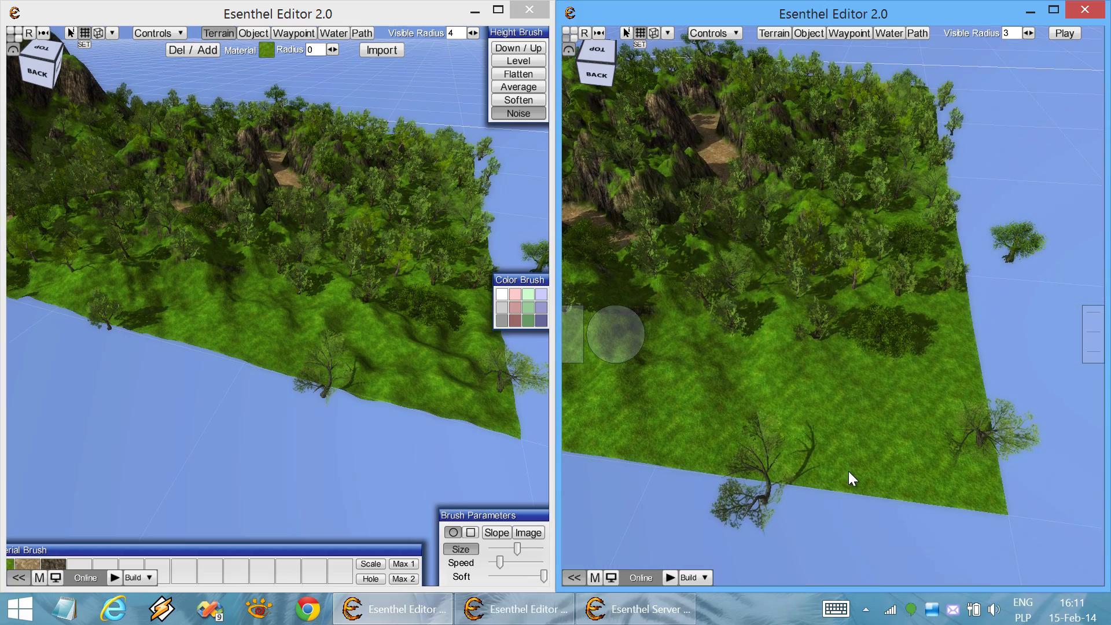
{"action": "left_click", "coordinate": [439, 478]}
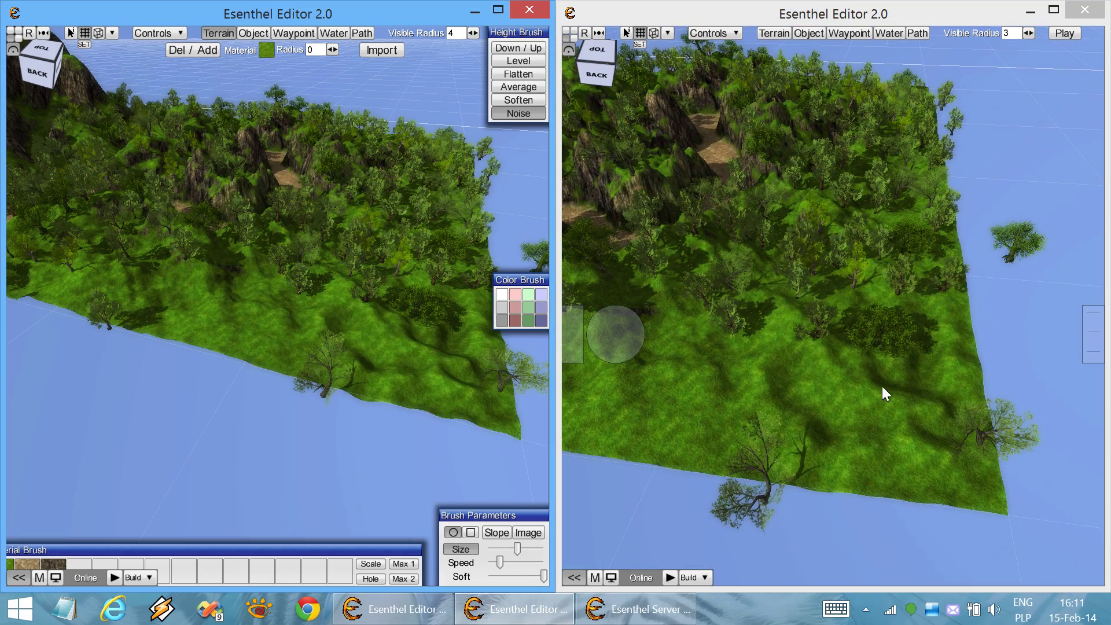
{"action": "left_click", "coordinate": [866, 378]}
{"action": "scroll", "coordinate": [867, 377], "scroll_direction": "down", "scroll_amount": 2}
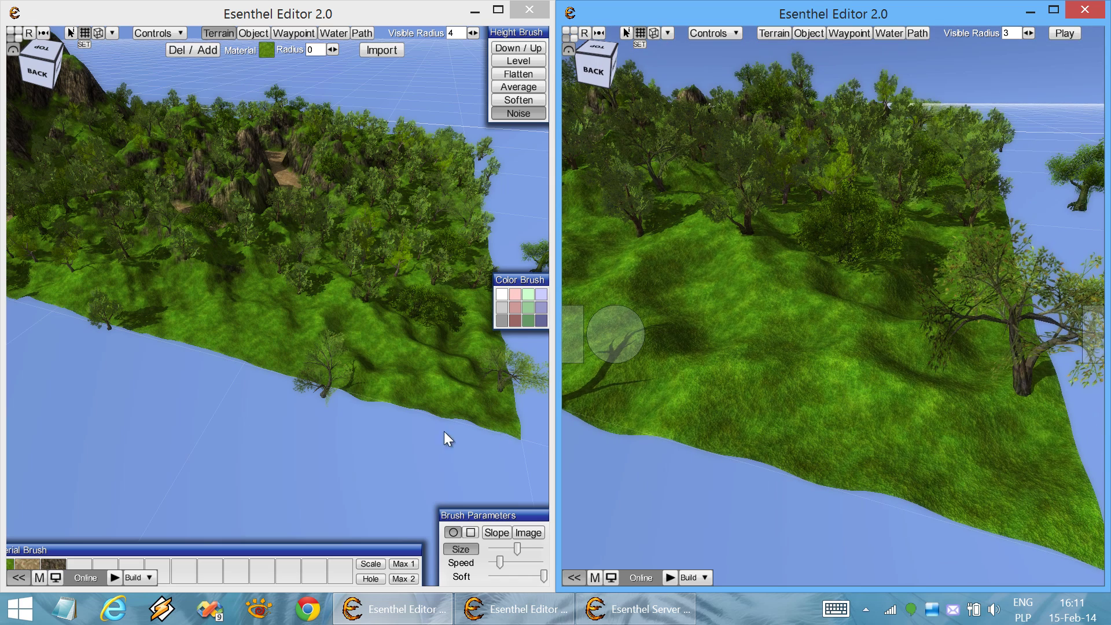
{"action": "scroll", "coordinate": [425, 387], "scroll_direction": "up", "scroll_amount": 3}
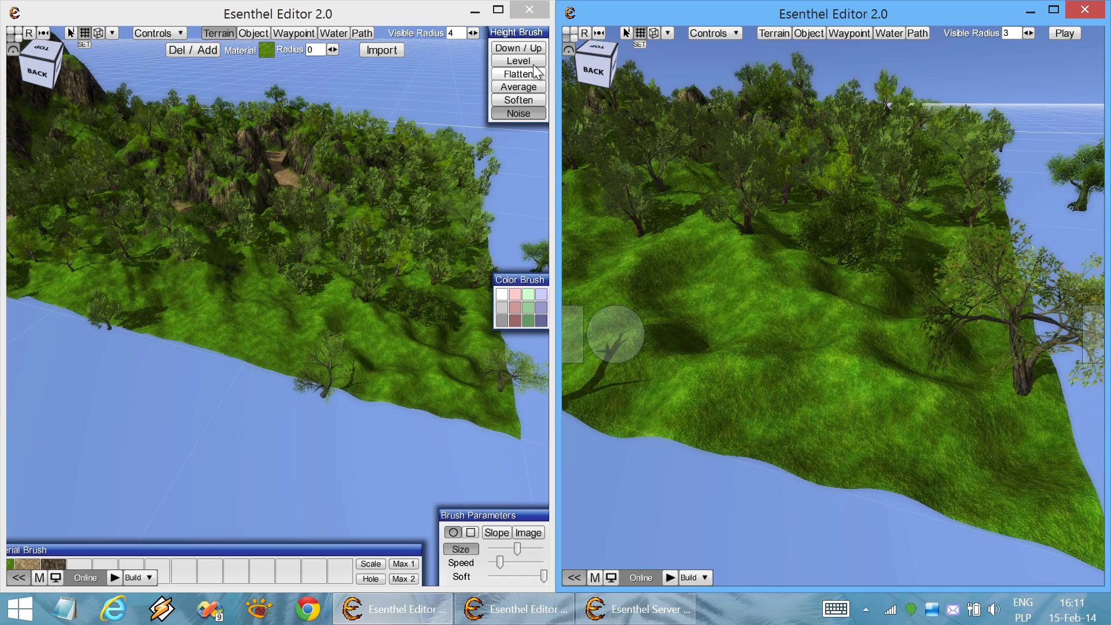
Switch the height brush to Flatten and smooth the bumps near the front
{"action": "left_click", "coordinate": [533, 64]}
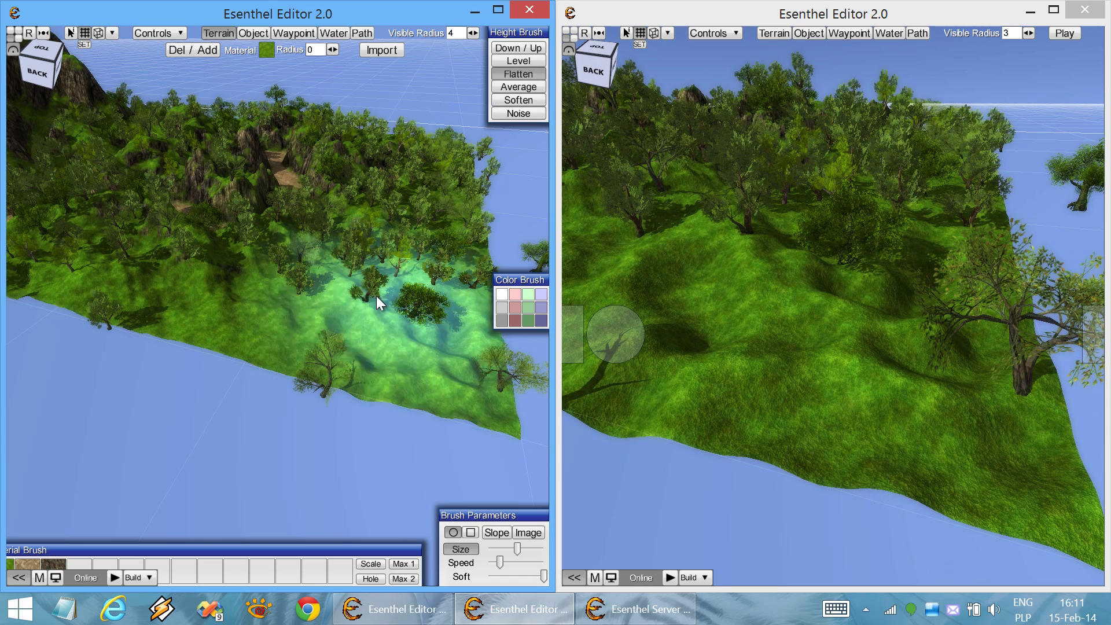
{"action": "left_click_drag", "start_coordinate": [452, 346], "coordinate": [442, 348]}
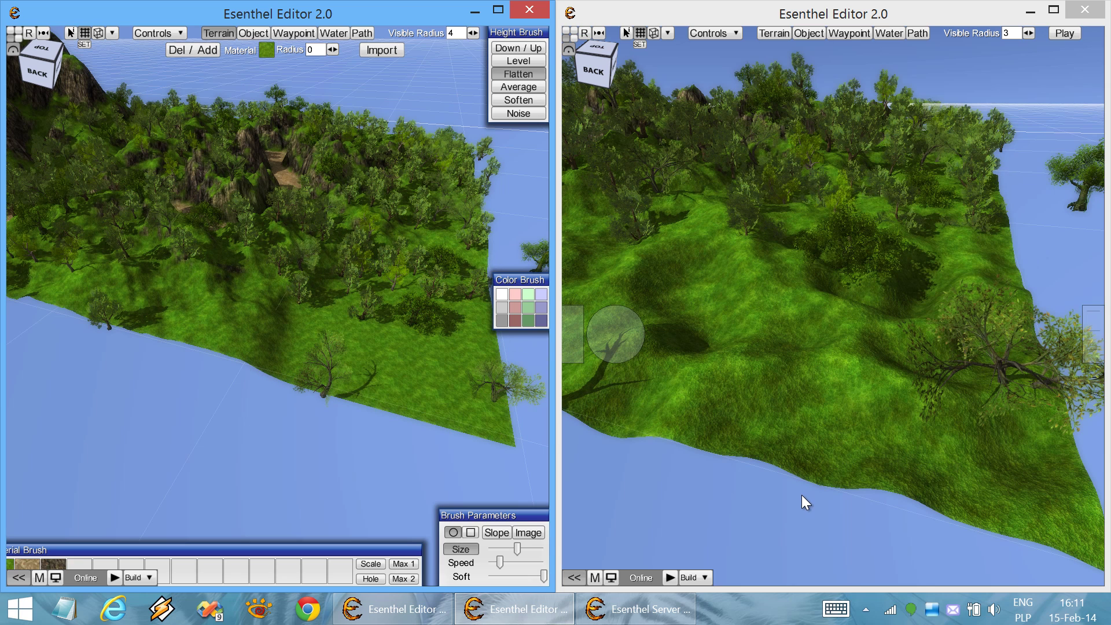
{"action": "right_click_drag", "start_coordinate": [794, 495], "coordinate": [763, 499]}
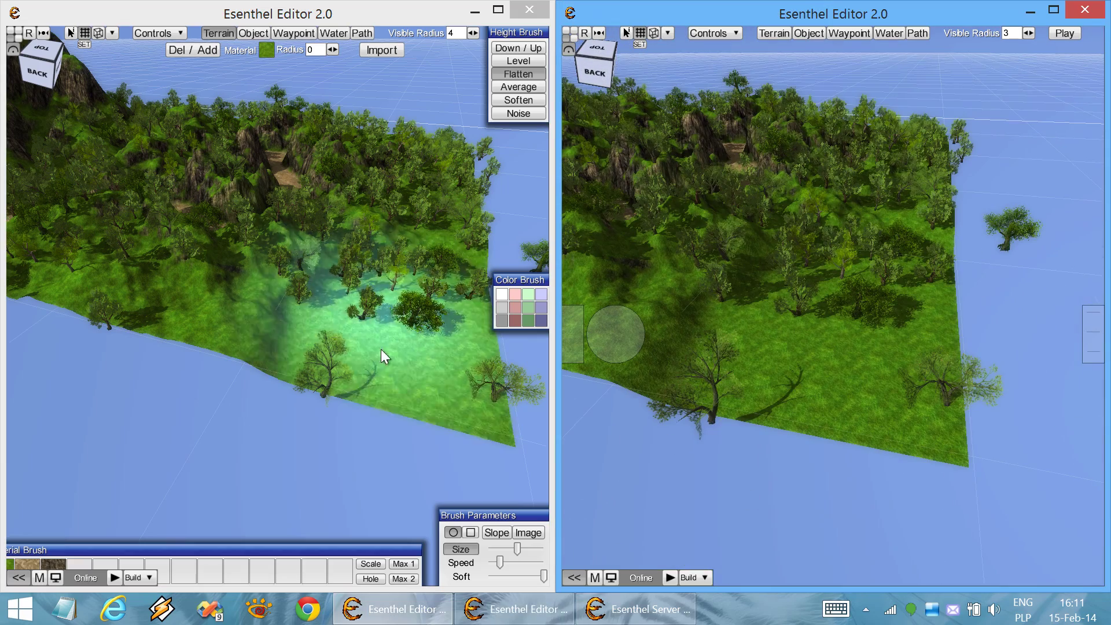
{"action": "right_click_drag", "start_coordinate": [386, 368], "coordinate": [359, 343]}
In object mode, select a group of trees on the grass and move them downward
{"action": "left_click", "coordinate": [253, 33]}
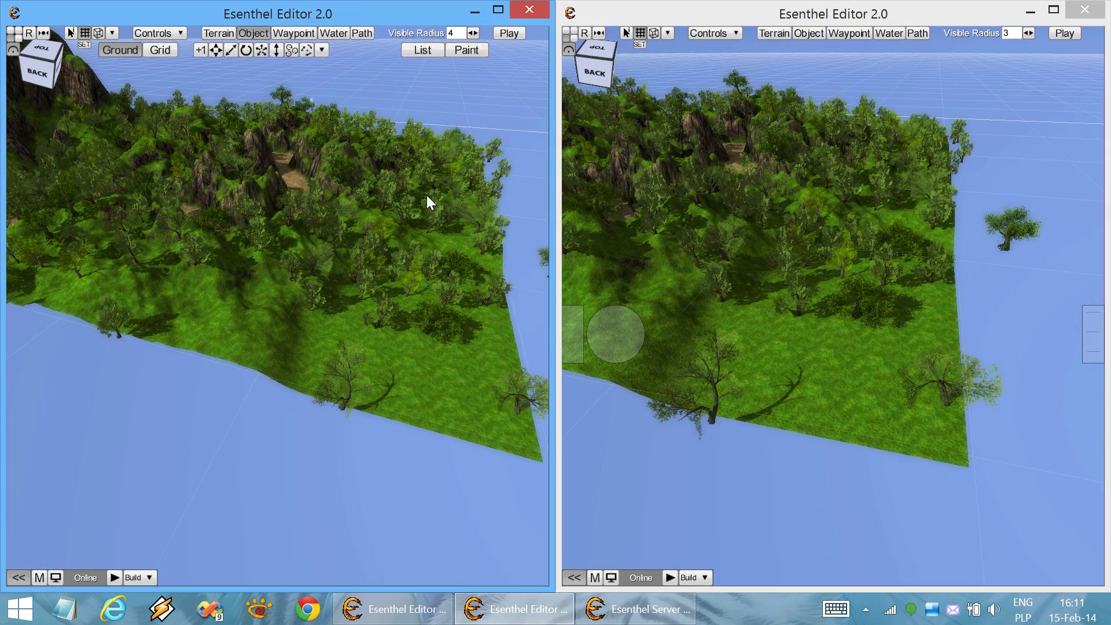
{"action": "left_click_drag", "start_coordinate": [460, 271], "coordinate": [356, 357]}
{"action": "left_click_drag", "start_coordinate": [457, 346], "coordinate": [456, 353]}
Select the cluster of trees in the lower grassy area and delete it
{"action": "left_click_drag", "start_coordinate": [352, 236], "coordinate": [258, 338]}
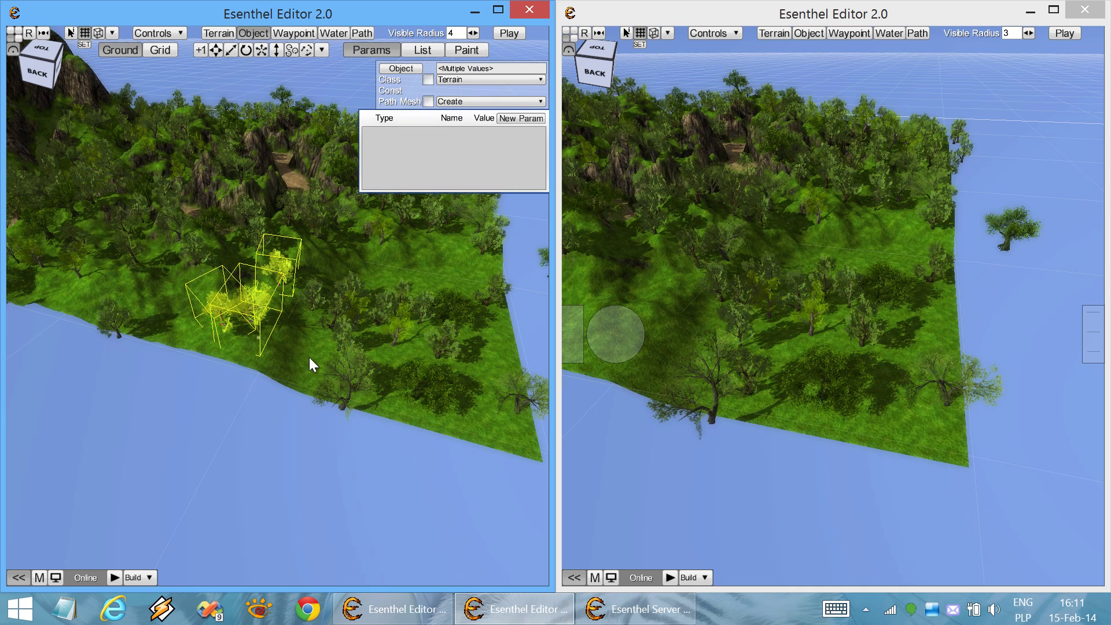
{"action": "left_click", "coordinate": [505, 254]}
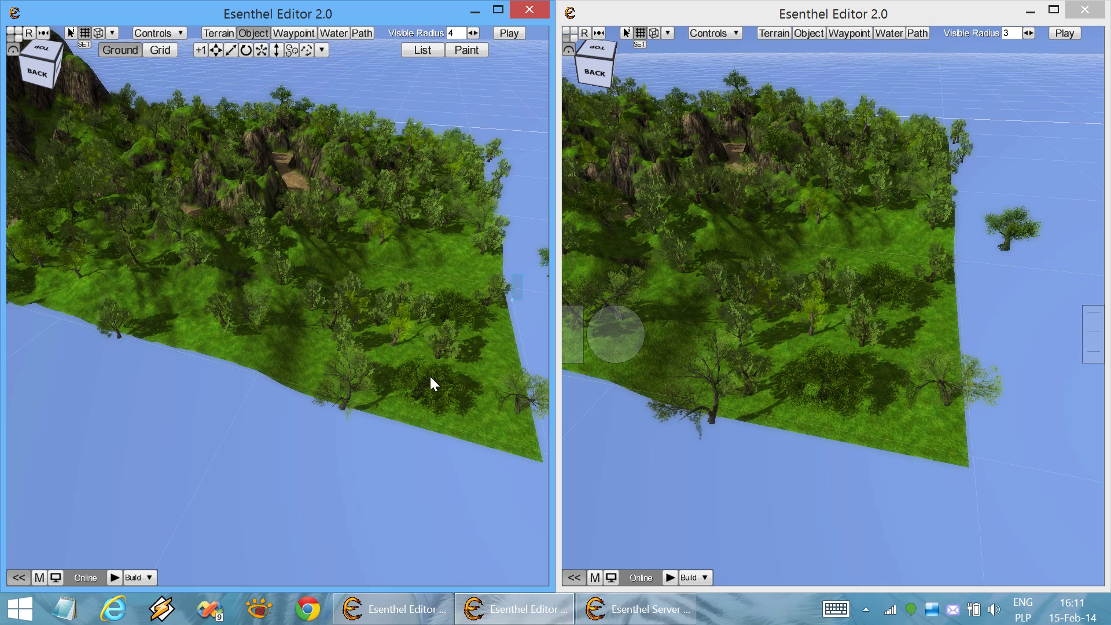
{"action": "left_click_drag", "start_coordinate": [426, 386], "coordinate": [325, 440]}
{"action": "key", "text": "Delete"}
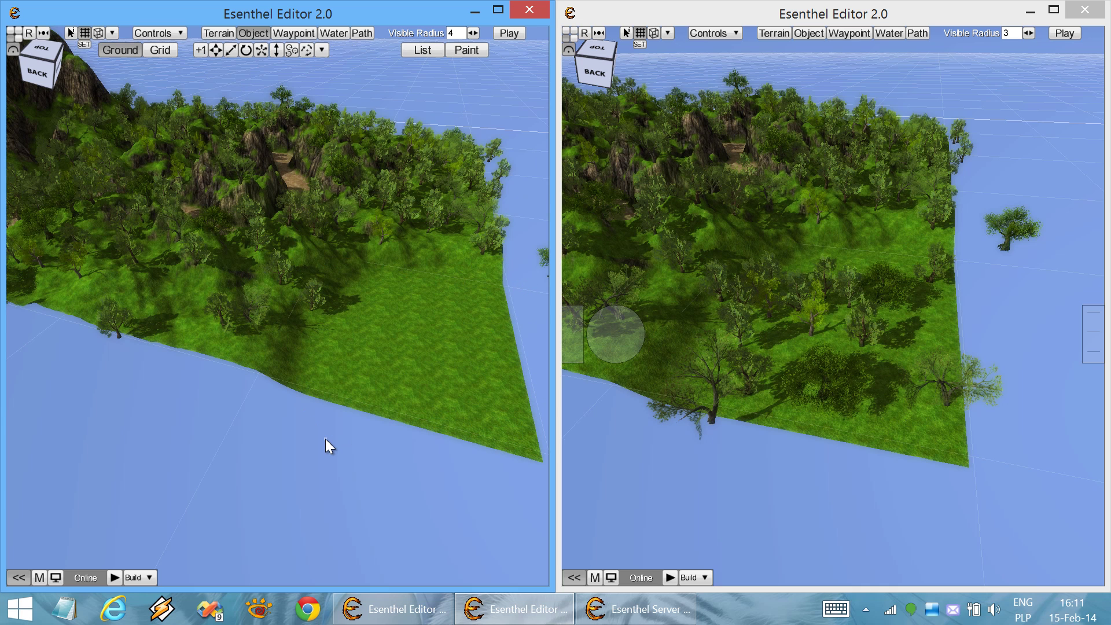
{"action": "right_click_drag", "start_coordinate": [727, 377], "coordinate": [705, 371]}
{"action": "scroll", "coordinate": [706, 356], "scroll_direction": "up", "scroll_amount": 10}
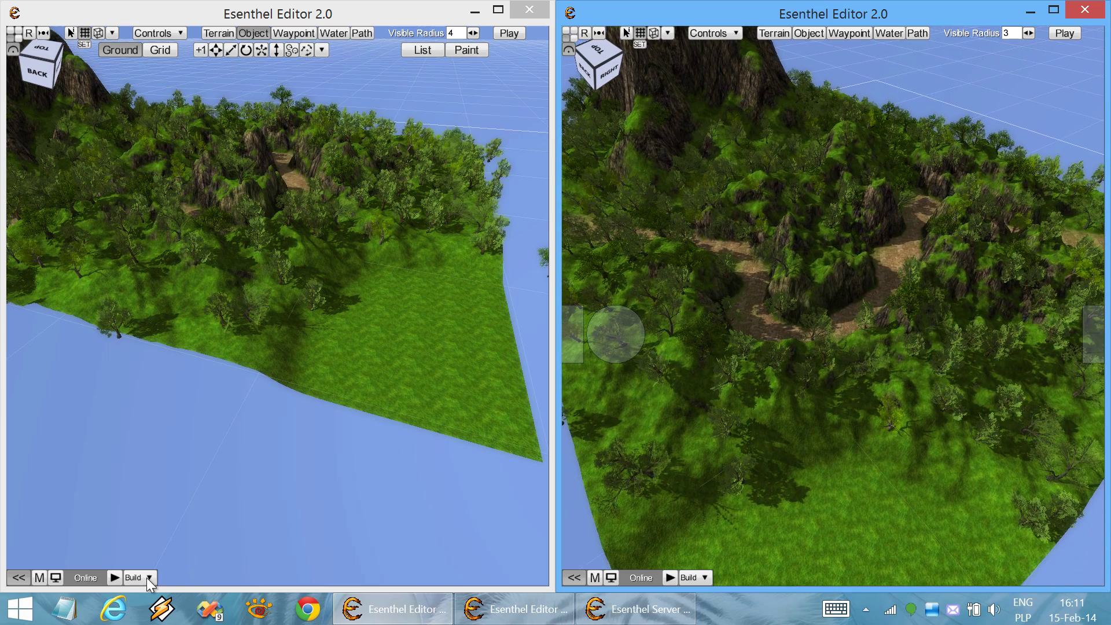
Back in terrain mode, paint the second Material Brush slot's dirt over the cleared grass
{"action": "left_click", "coordinate": [146, 577]}
{"action": "key", "text": "F1"}
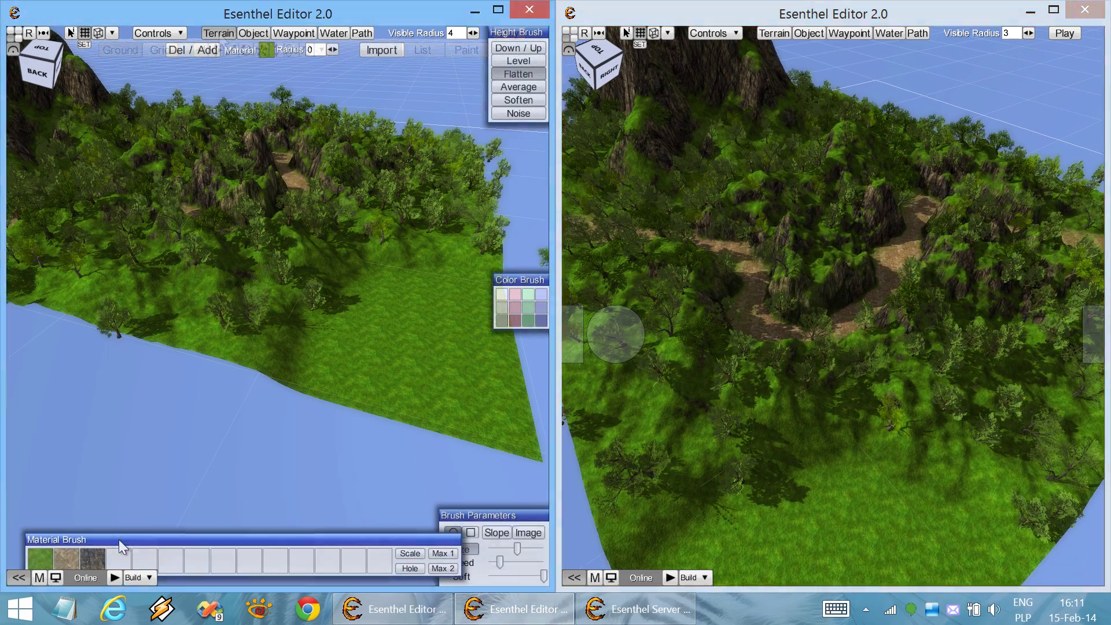
{"action": "left_click", "coordinate": [70, 558]}
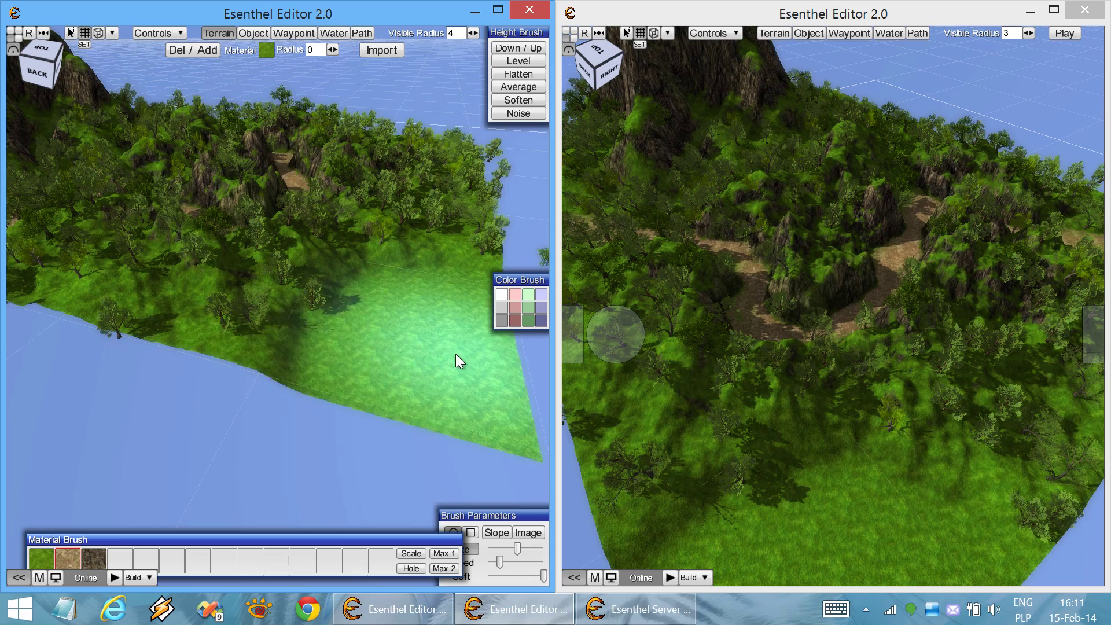
{"action": "scroll", "coordinate": [456, 353], "scroll_direction": "up", "scroll_amount": 5}
{"action": "scroll", "coordinate": [456, 353], "scroll_direction": "up", "scroll_amount": 3}
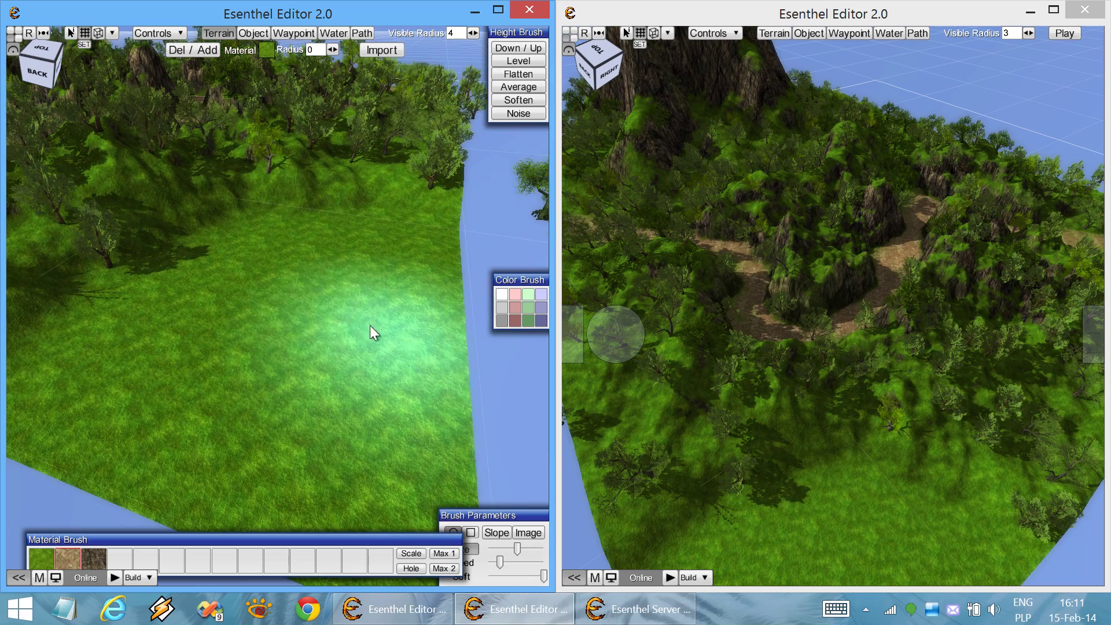
{"action": "mouse_move", "coordinate": [341, 284]}
{"action": "left_mouse_down"}
{"action": "mouse_move", "coordinate": [265, 383]}
{"action": "mouse_move", "coordinate": [266, 323]}
{"action": "mouse_move", "coordinate": [323, 265]}
{"action": "mouse_move", "coordinate": [298, 278]}
{"action": "mouse_move", "coordinate": [222, 354]}
{"action": "mouse_move", "coordinate": [196, 412]}
{"action": "mouse_move", "coordinate": [460, 343]}
{"action": "left_mouse_up"}
{"action": "scroll", "coordinate": [963, 339], "scroll_direction": "down", "scroll_amount": 5}
{"action": "right_click_drag", "start_coordinate": [399, 311], "coordinate": [280, 324]}
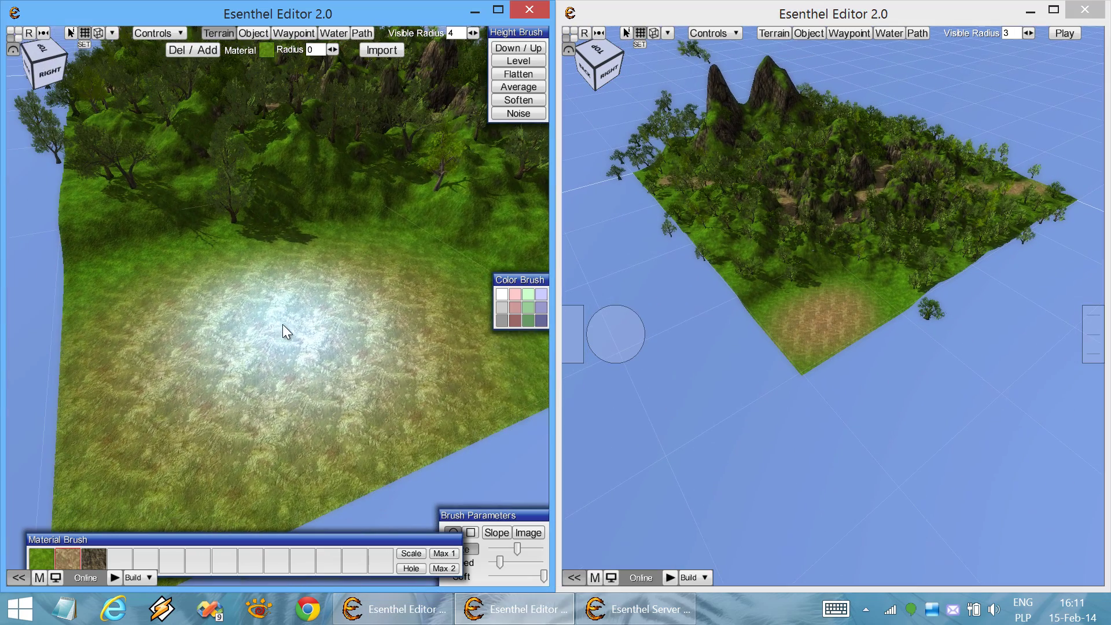
Put the left editor into Object mode
{"action": "left_click", "coordinate": [254, 33]}
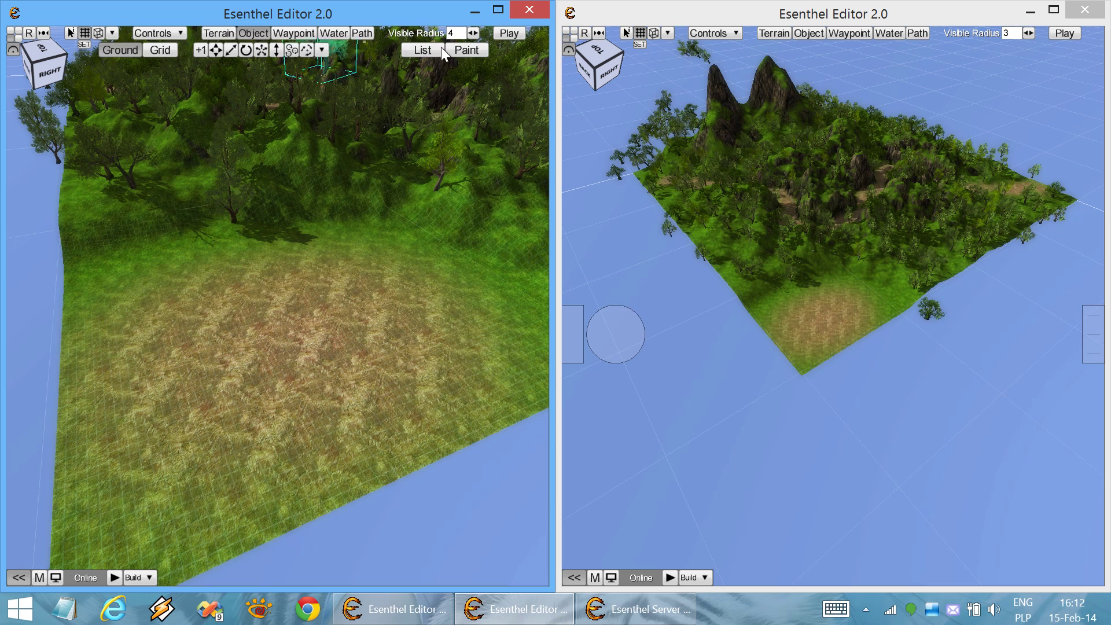